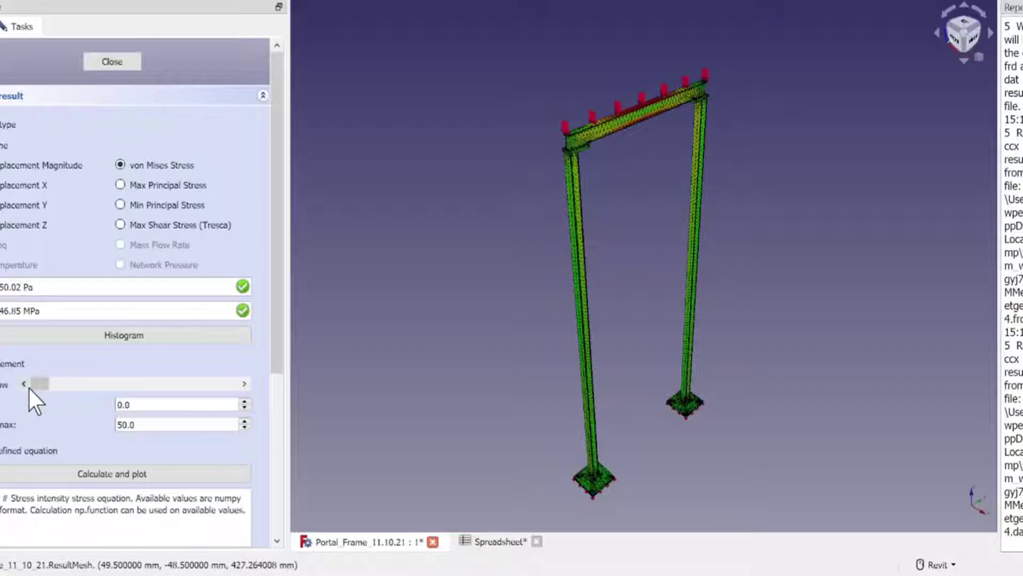
Exaggerate the frame's displacement under von Mises stress, reset it to 0, and close the results
drag(37, 388, 241, 419)
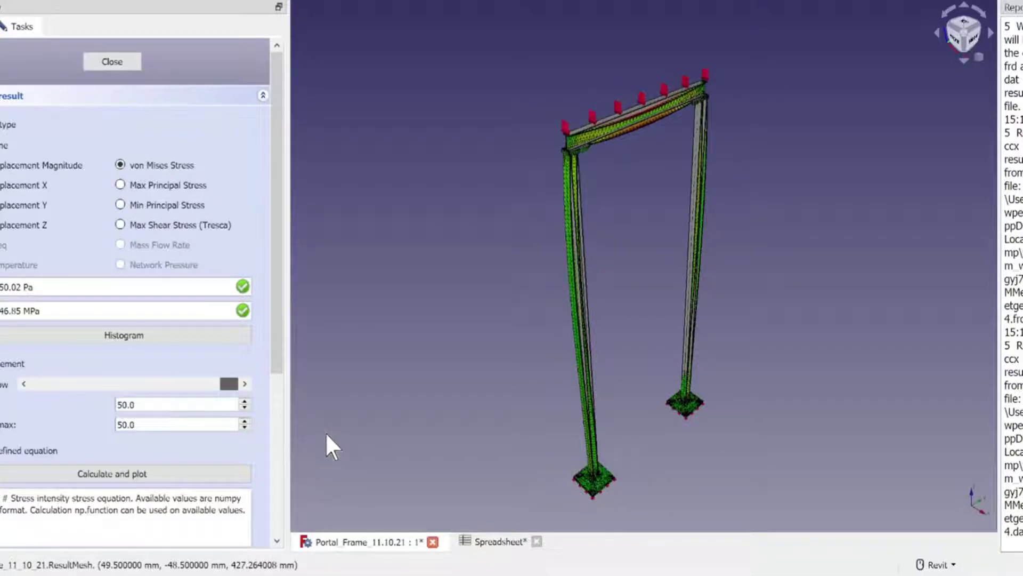
scroll(160, 411, down, 19)
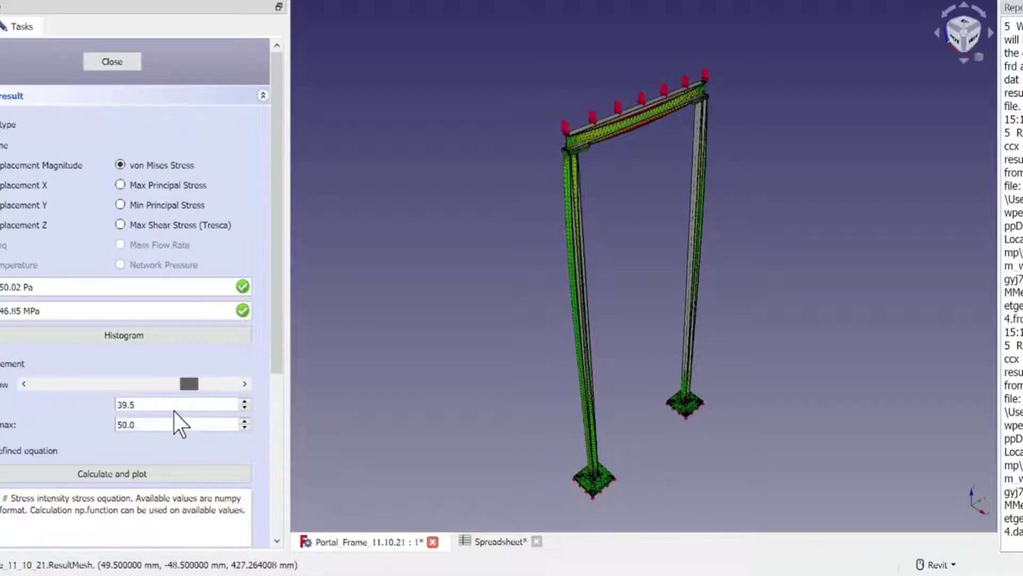
scroll(133, 409, down, 20)
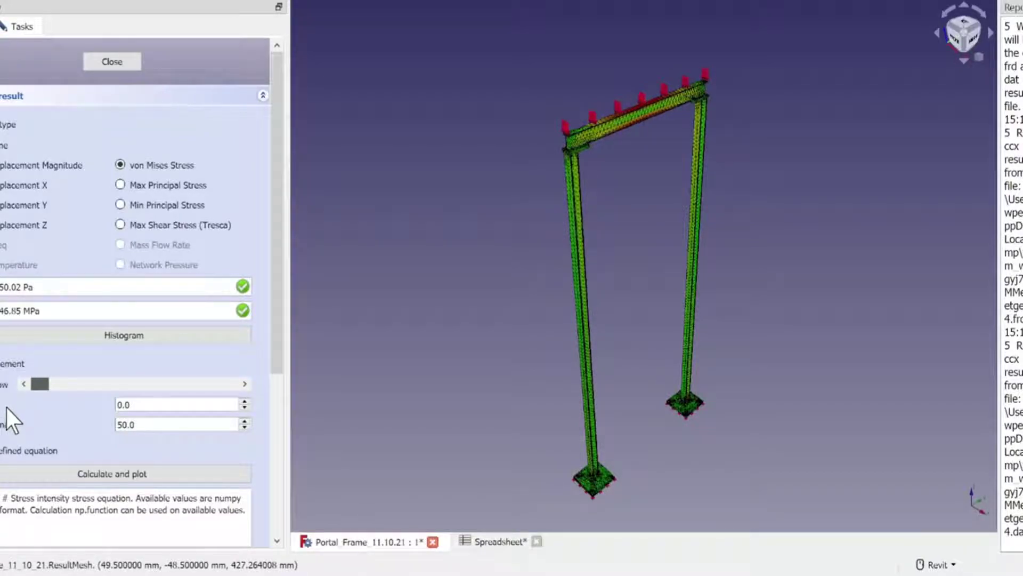
click(110, 62)
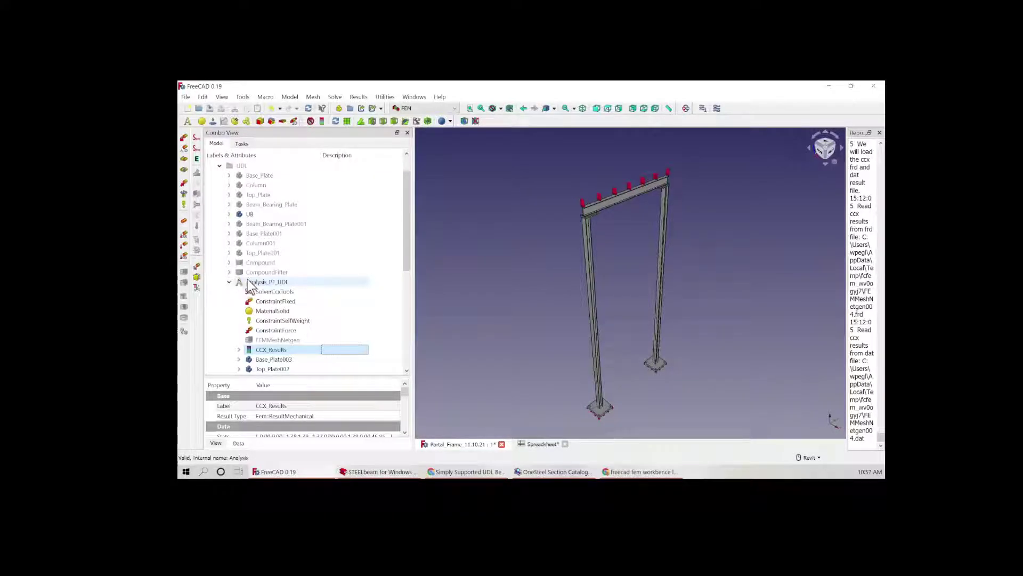
Hide Analysis_PF_UDL and the UB beam, then collapse the UDL group in the tree
click(251, 282)
key(space)
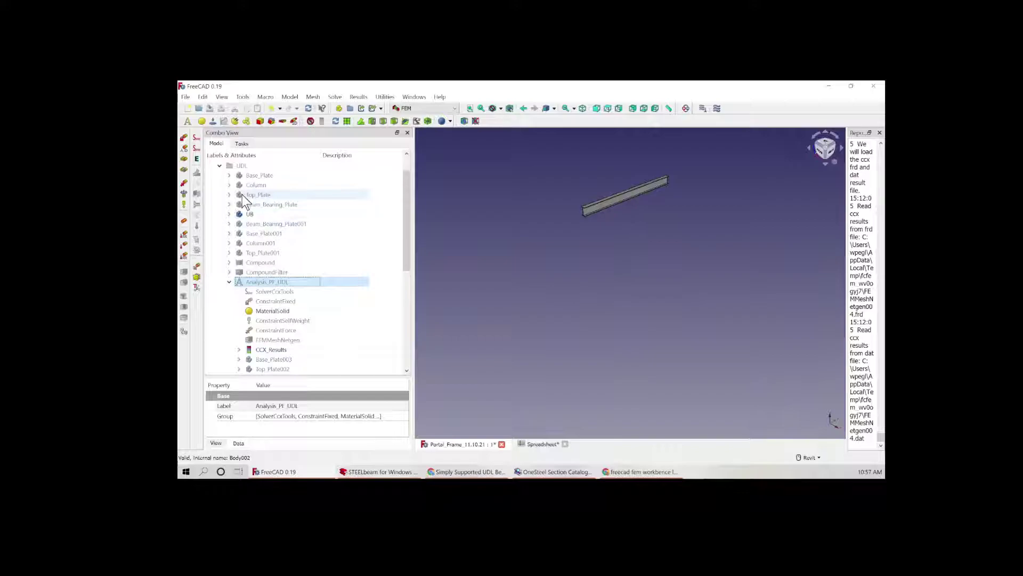
click(241, 215)
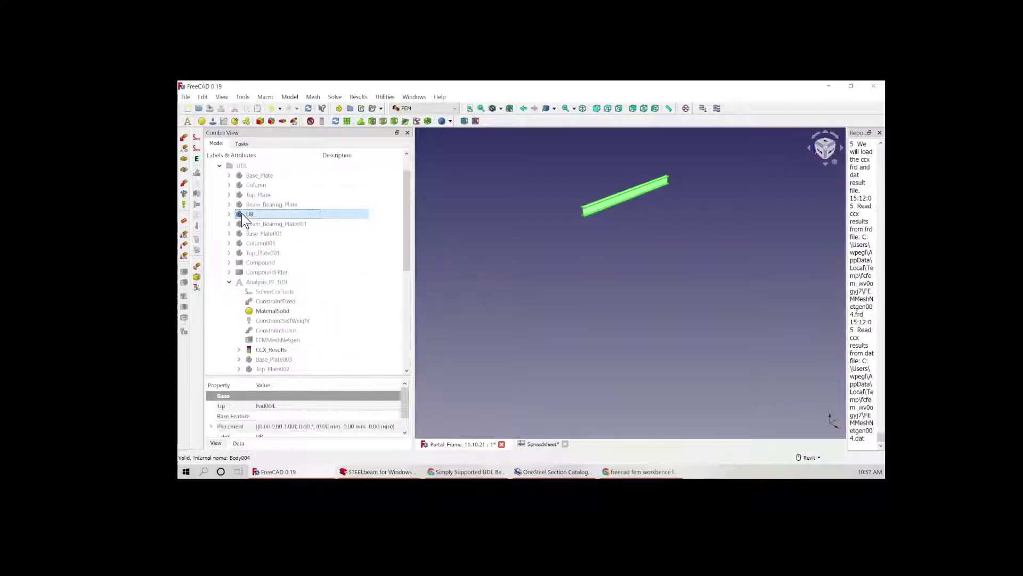
key(space)
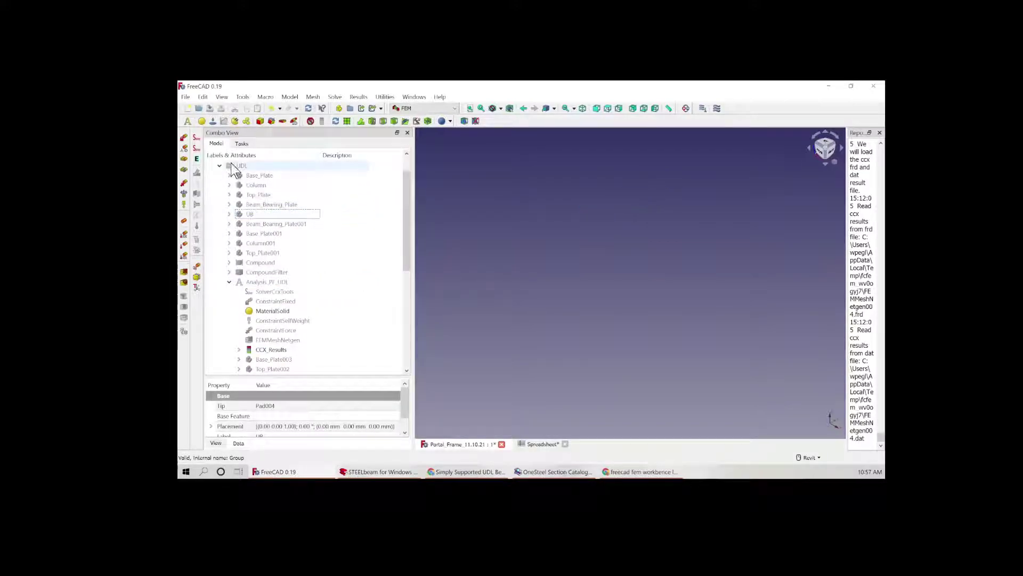
click(220, 165)
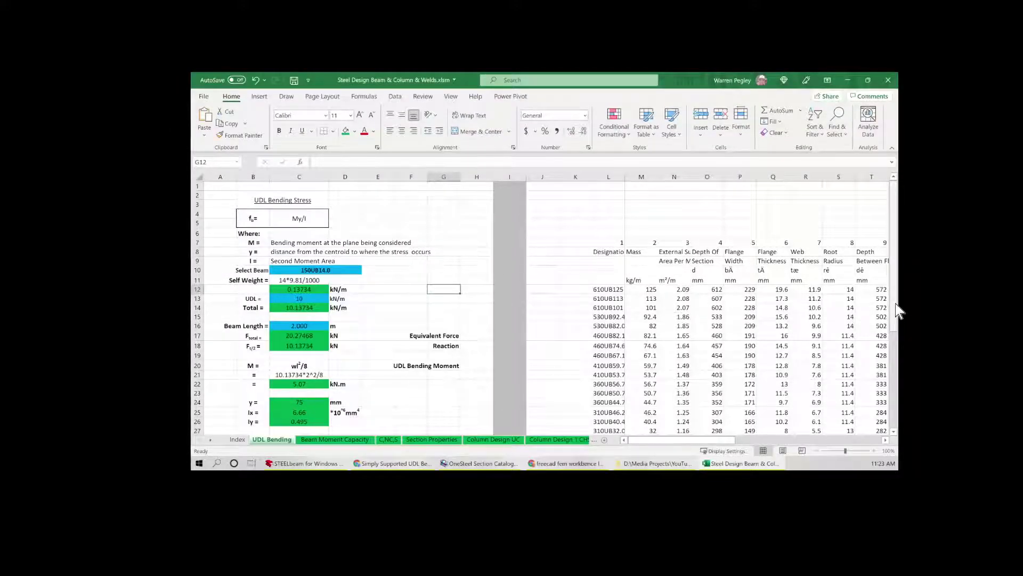
drag(895, 305, 894, 367)
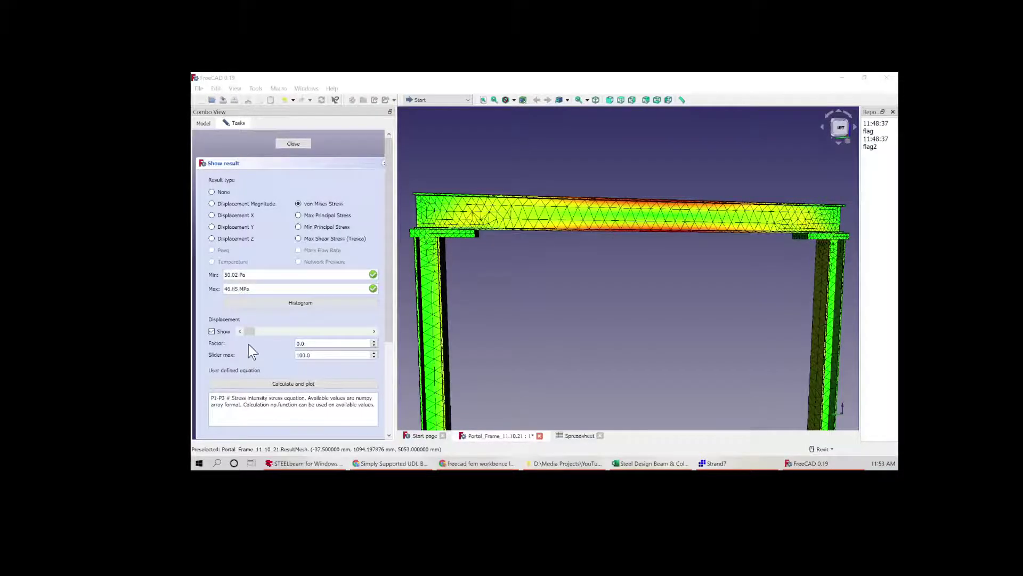
Deform the frame, orbit and zoom to the left column-beam joint, then reset displacement to 0
drag(242, 331, 249, 371)
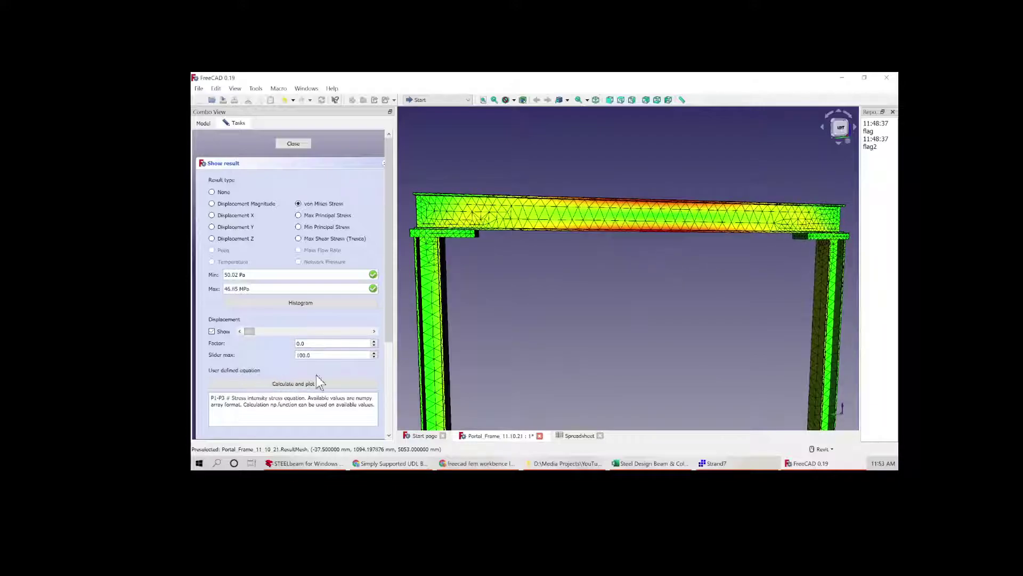
shift+middle_drag(515, 287, 598, 286)
scroll(542, 245, up, 8)
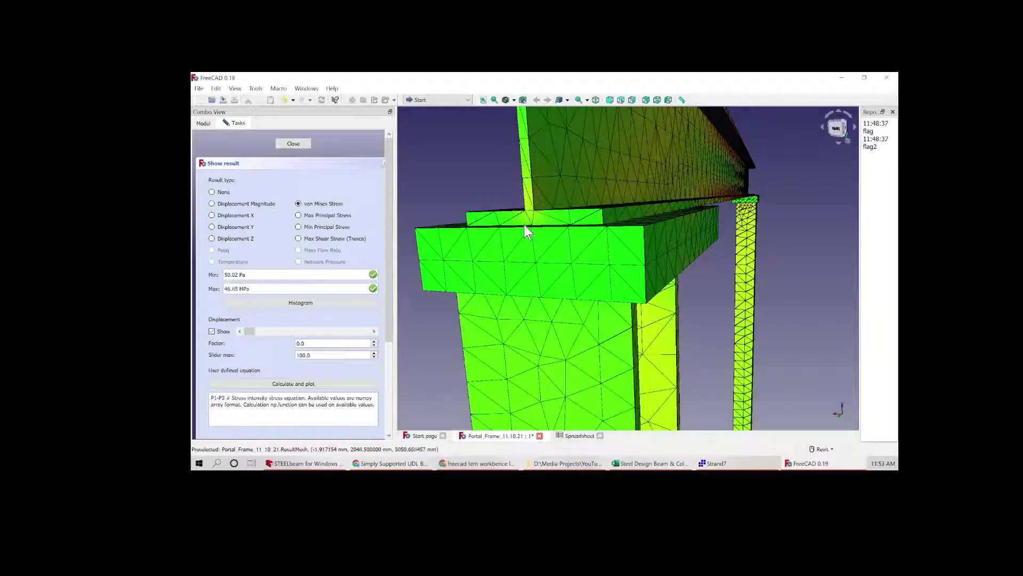
drag(249, 331, 215, 360)
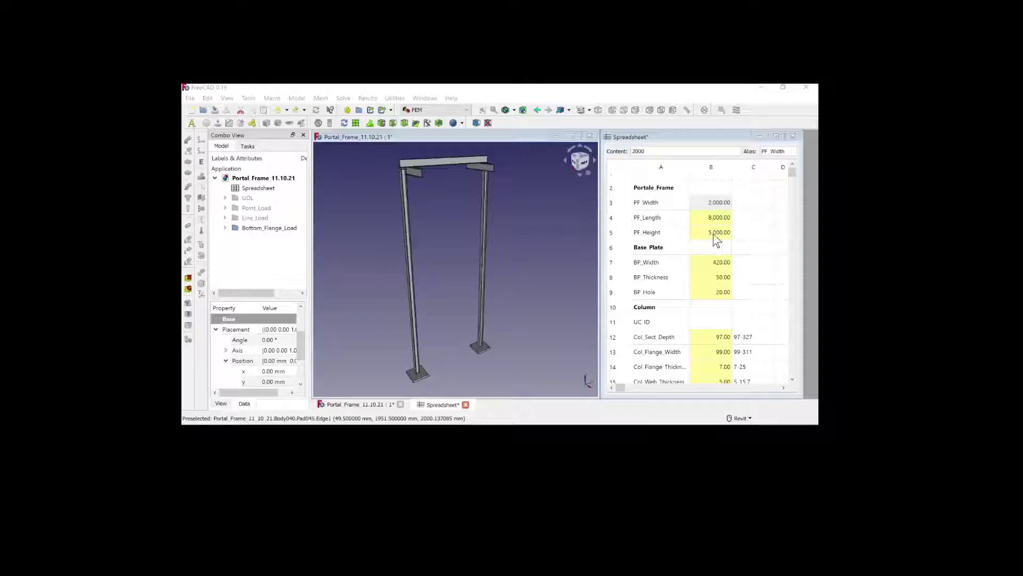
Set PF_Height (B5) to 3000 and show Line_Load instead of Bottom_Flange_Load
click(715, 237)
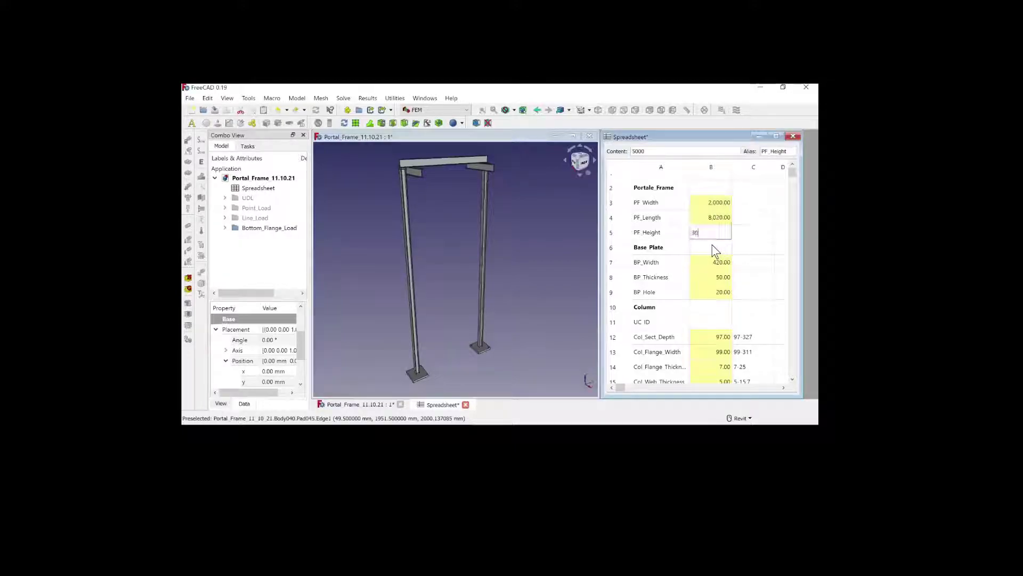
key(Return)
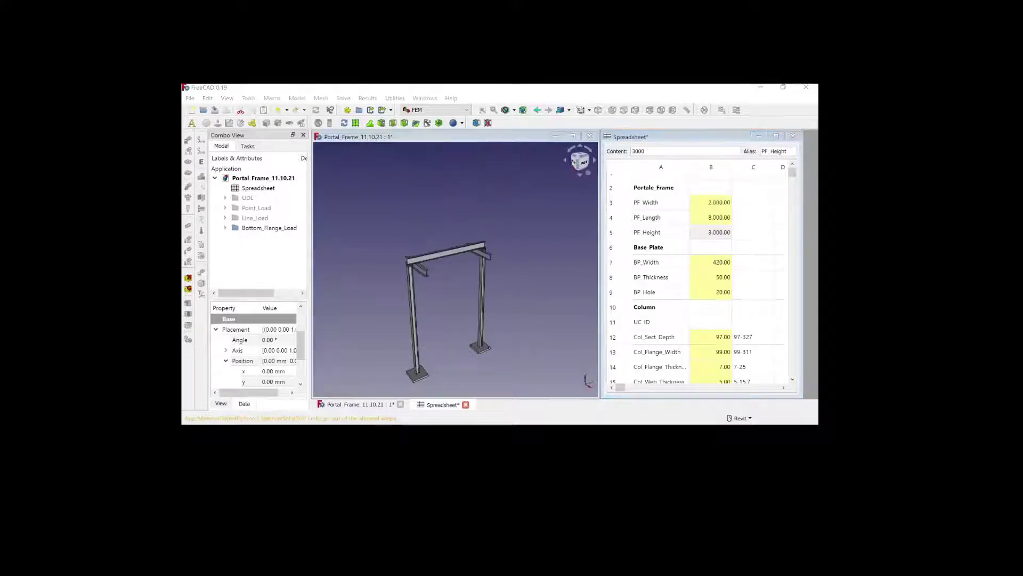
click(235, 229)
key(space)
click(255, 217)
key(space)
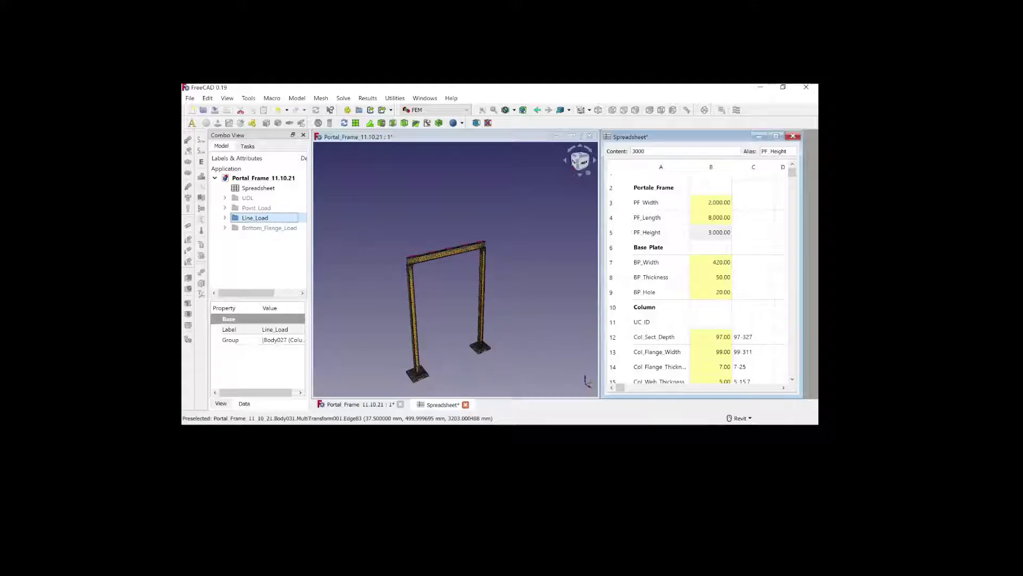
Set PF_Width in cell B3 to 5000
click(708, 203)
text(5)
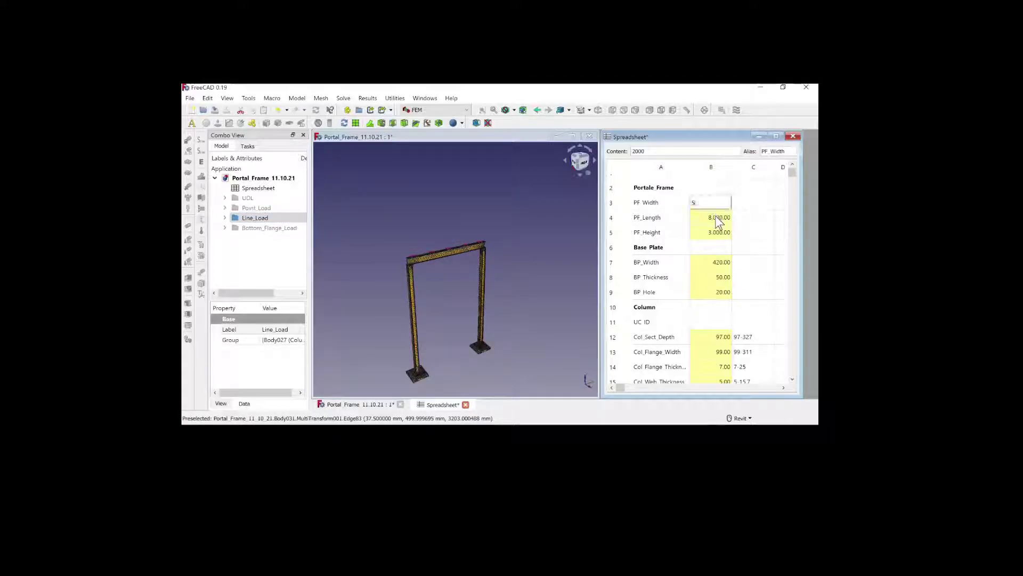
text(000)
key(Return)
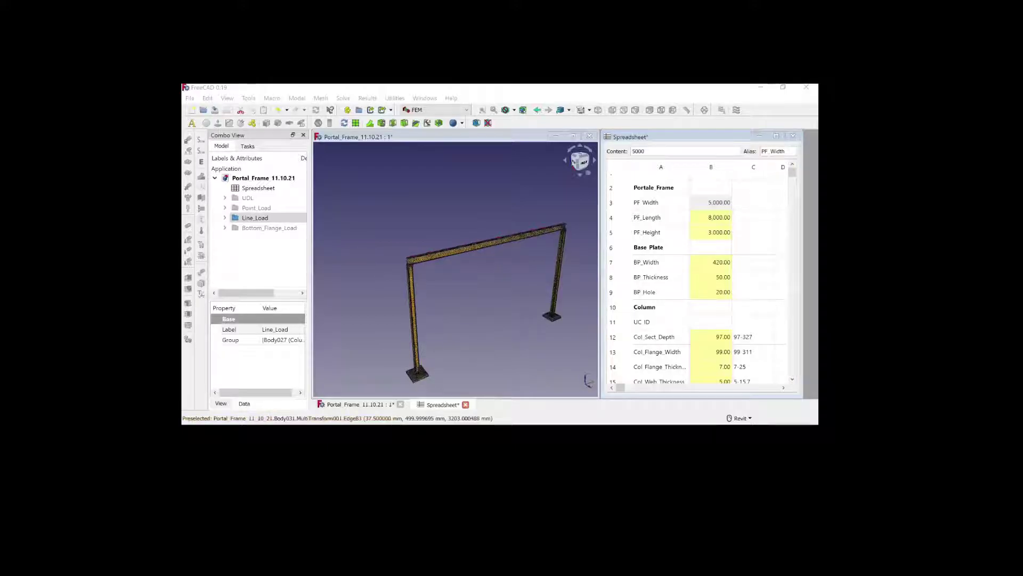
click(239, 216)
Show Point_Load instead of Line_Load and set UB_Sect_Depth (B27) to 612
key(space)
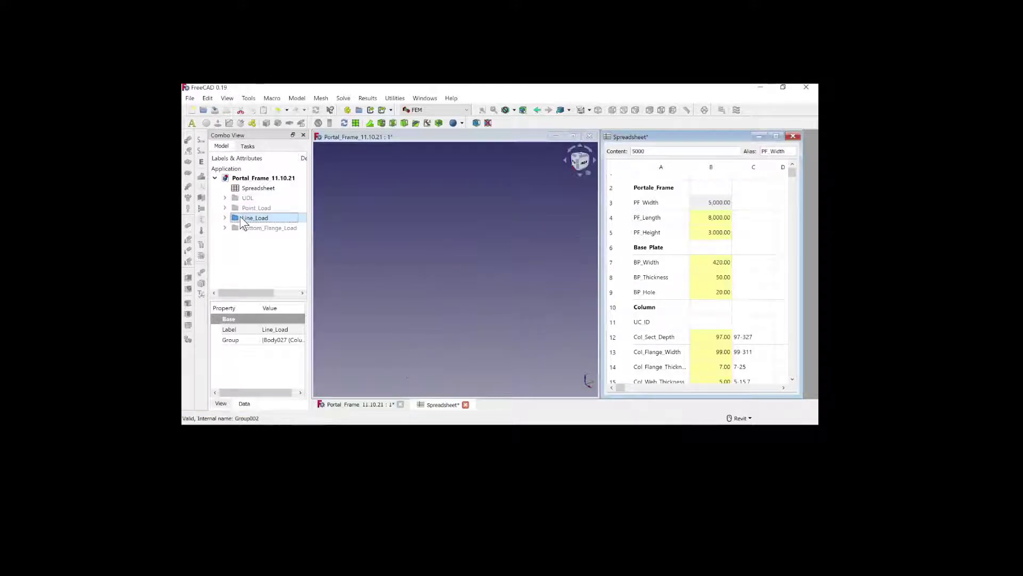
click(248, 208)
key(space)
shift+middle_drag(504, 268, 481, 280)
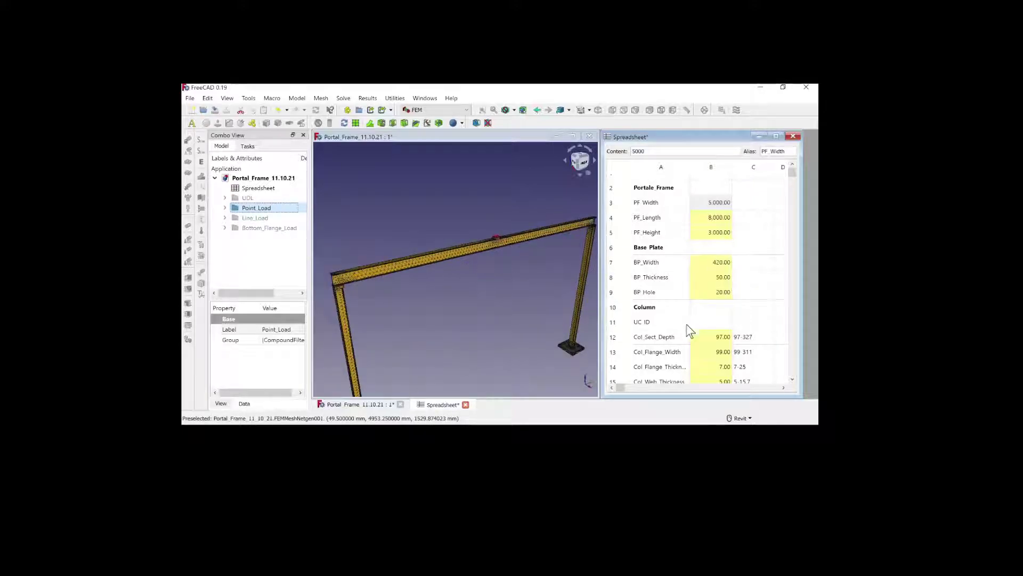
scroll(687, 325, down, 5)
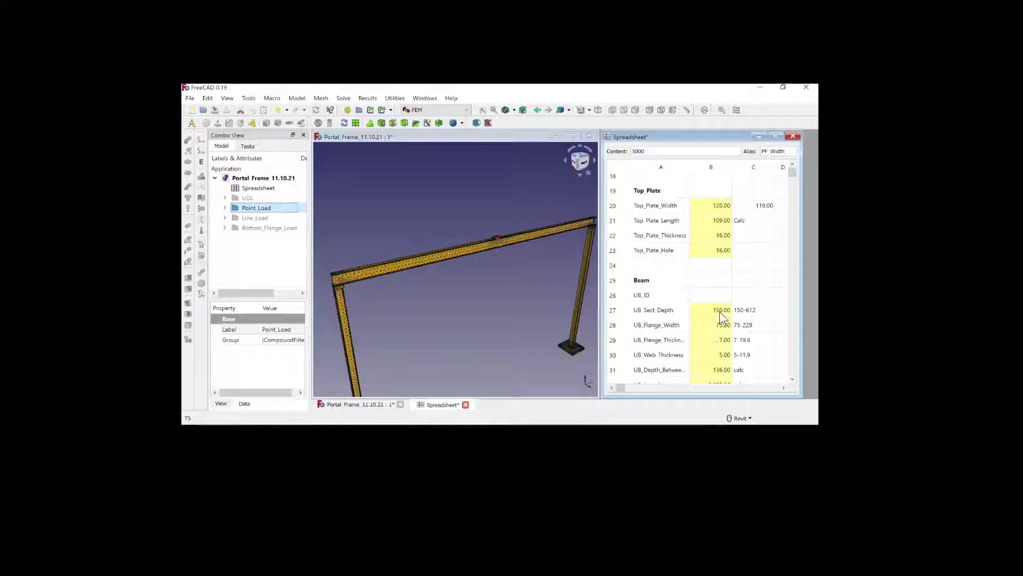
click(721, 314)
text(612)
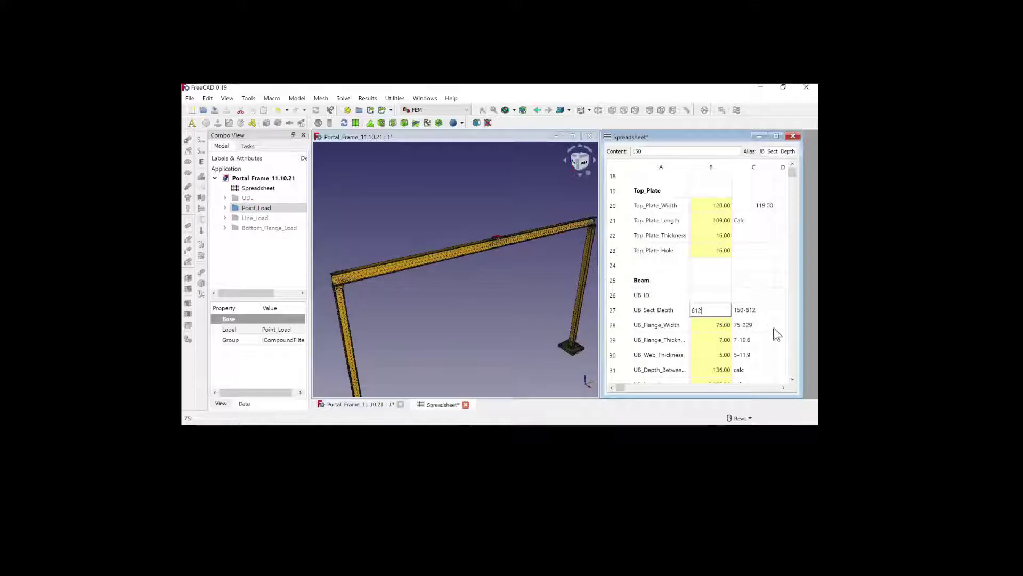
key(Return)
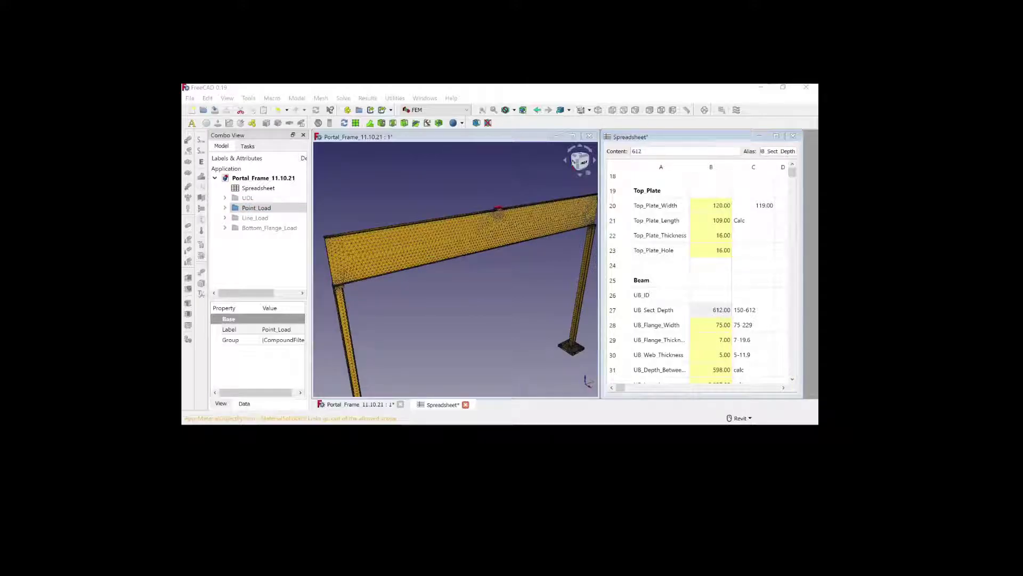
Switch the view to the UDL model and set Col_Sect_Depth (B12) to 327
key(space)
click(247, 198)
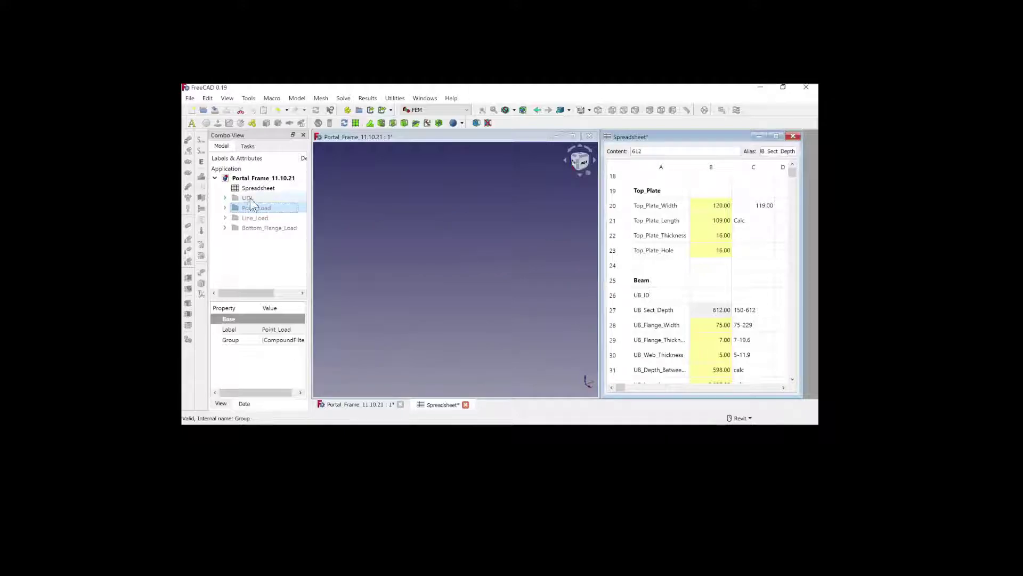
key(space)
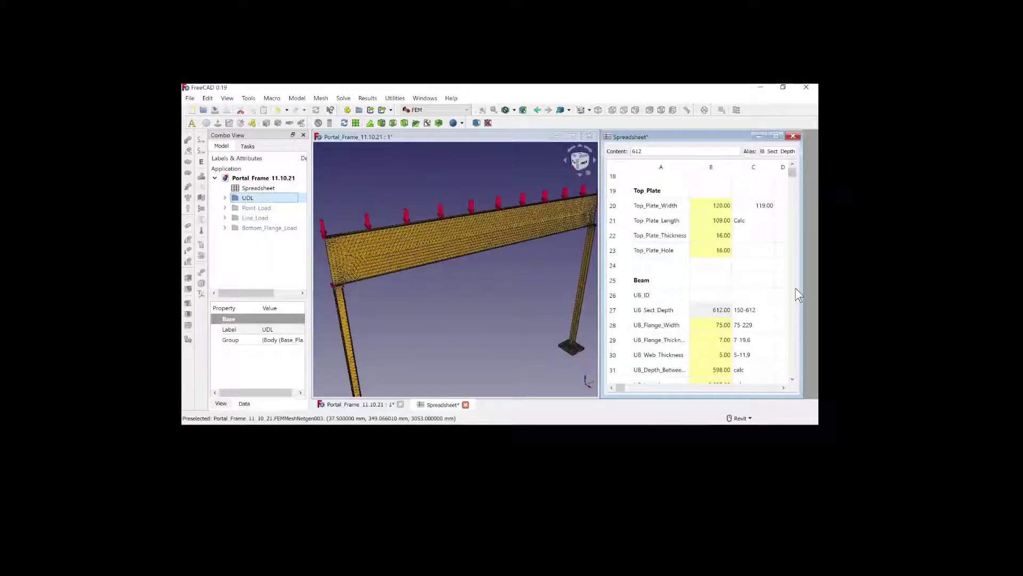
scroll(794, 179, up, 6)
scroll(708, 293, down, 2)
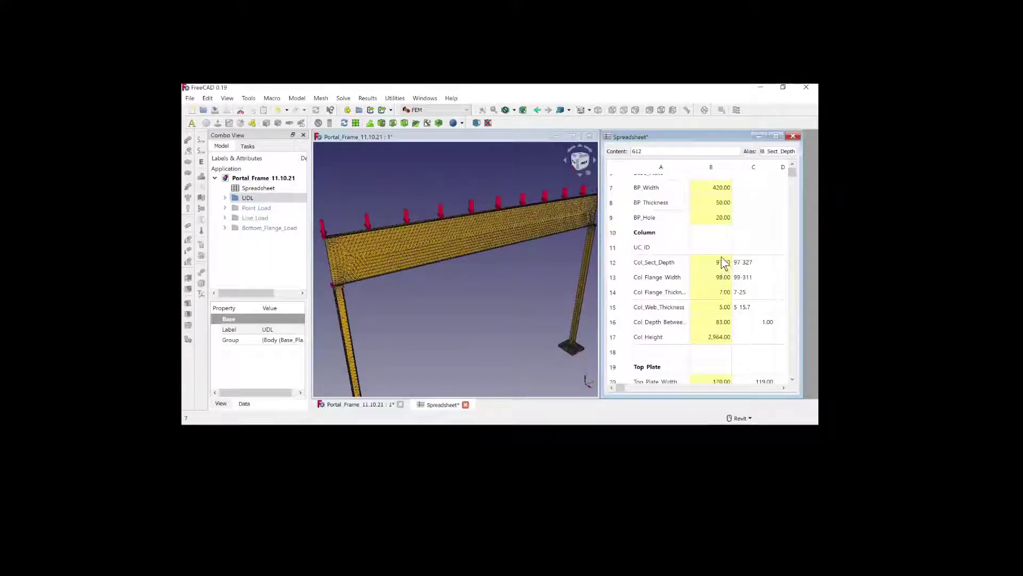
click(723, 262)
shift+middle_drag(480, 367, 425, 236)
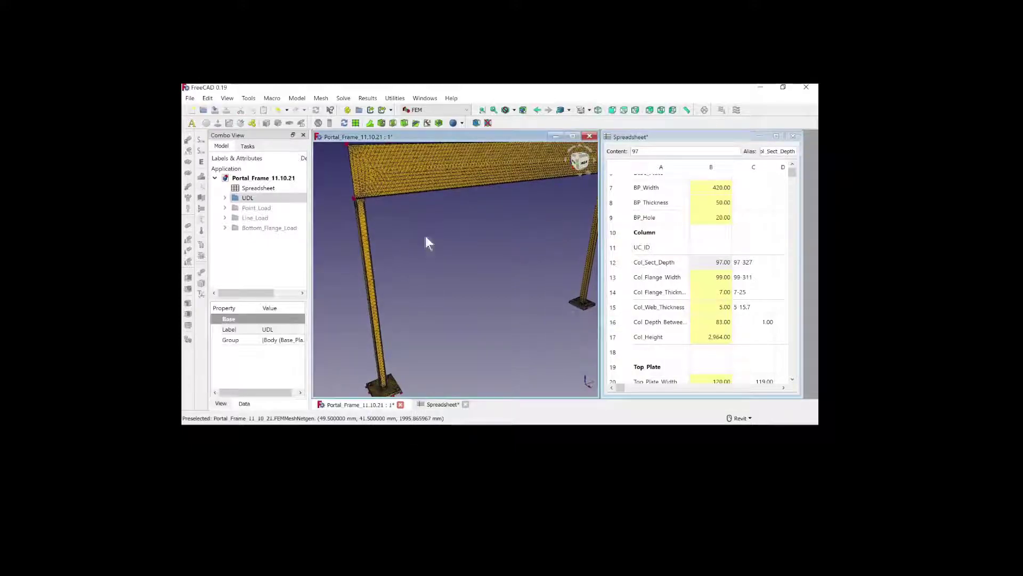
click(726, 263)
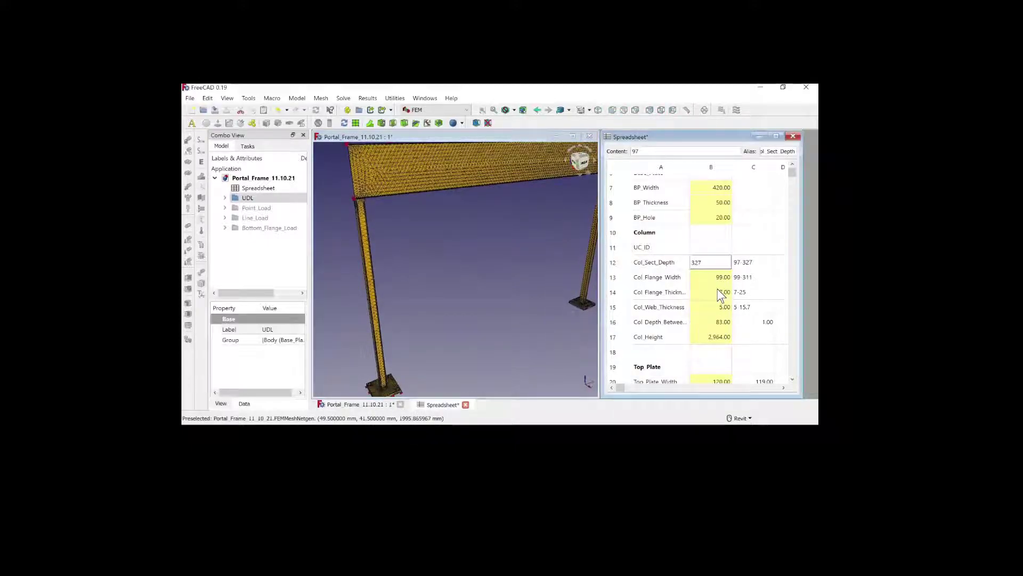
key(Return)
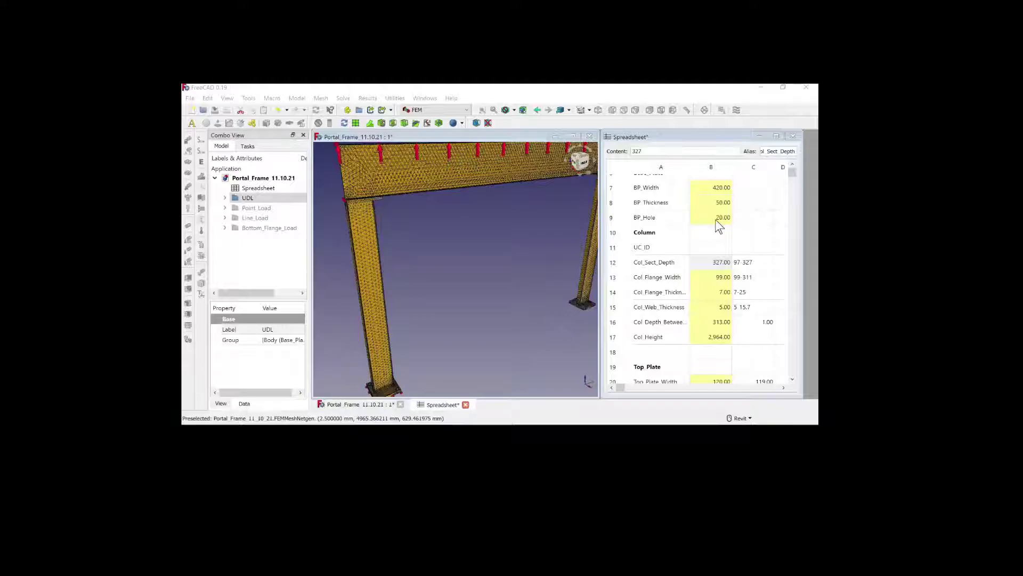
scroll(714, 222, up, 2)
click(716, 272)
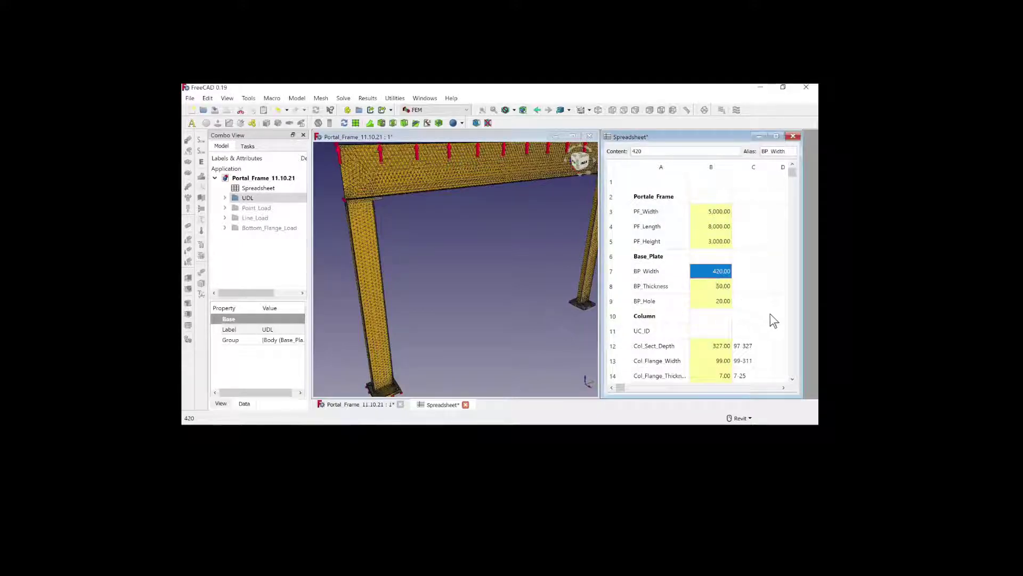
Set BP_Width (B7) to 800 and PF_Height (B5) to 5000
text(8000)
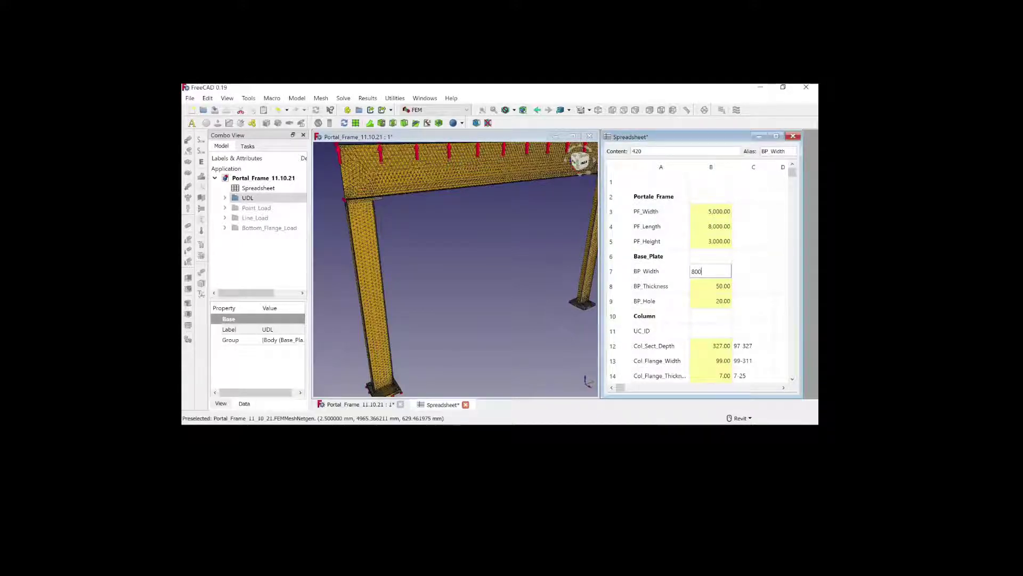
key(Return)
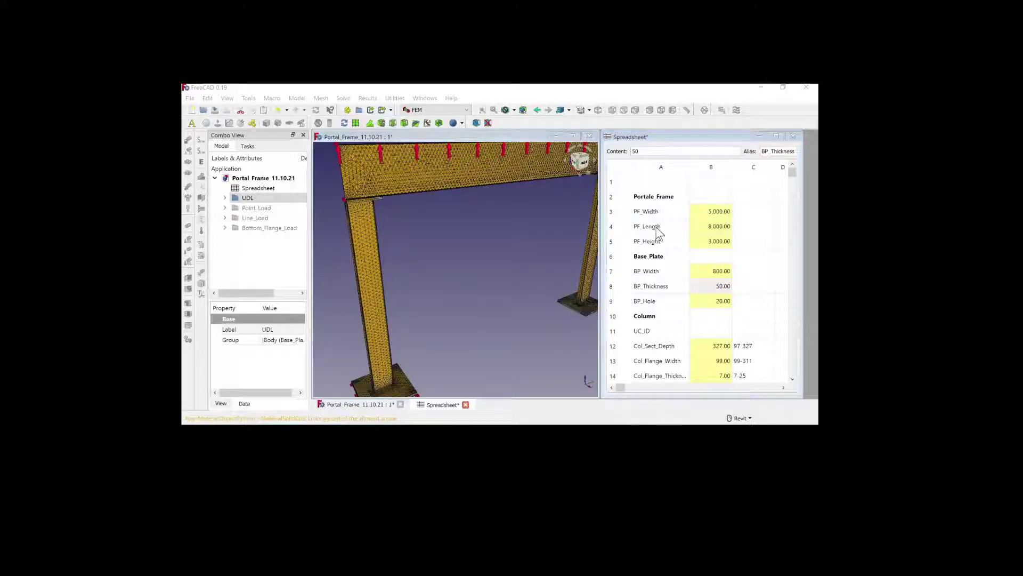
click(705, 242)
text(5000)
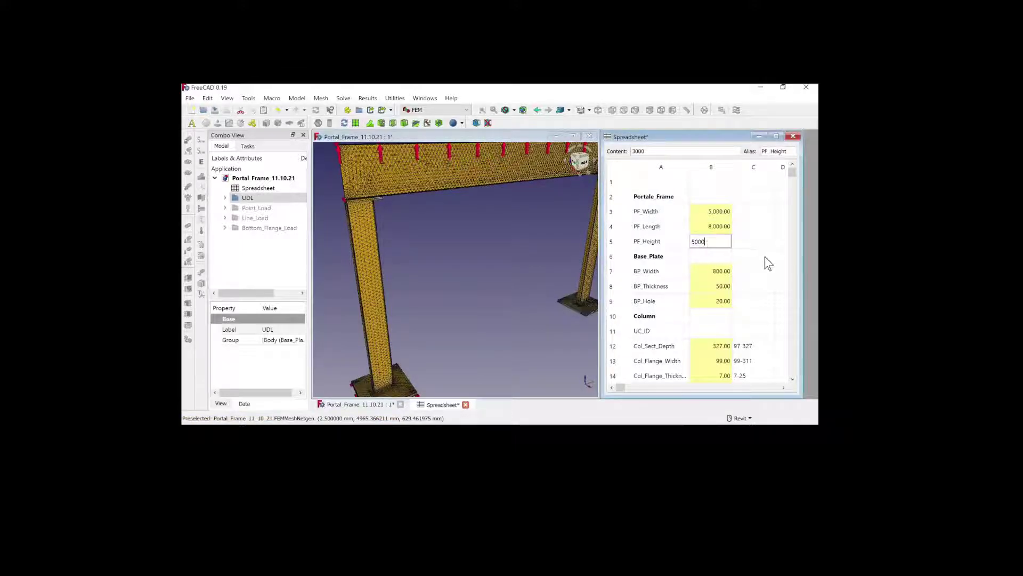
key(Return)
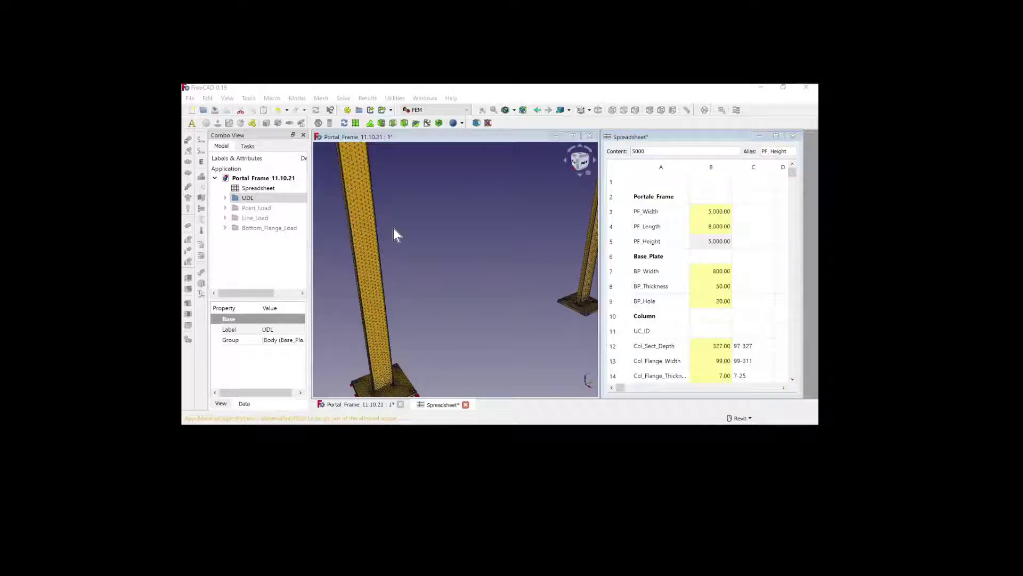
Fit the whole portal frame in view and enter 2000 for PF_Width in B3
right_click(471, 284)
click(513, 103)
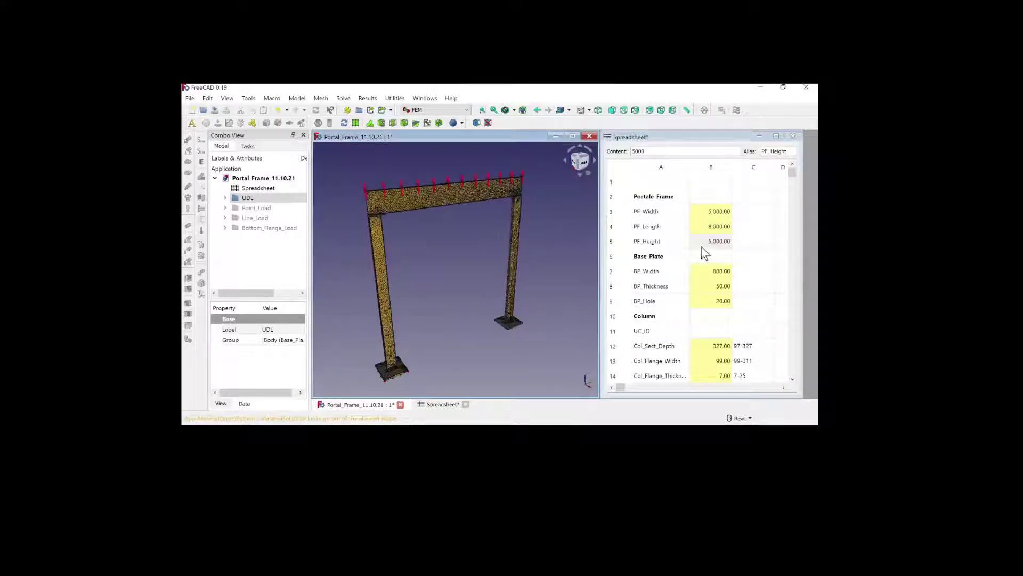
click(709, 212)
text(2000)
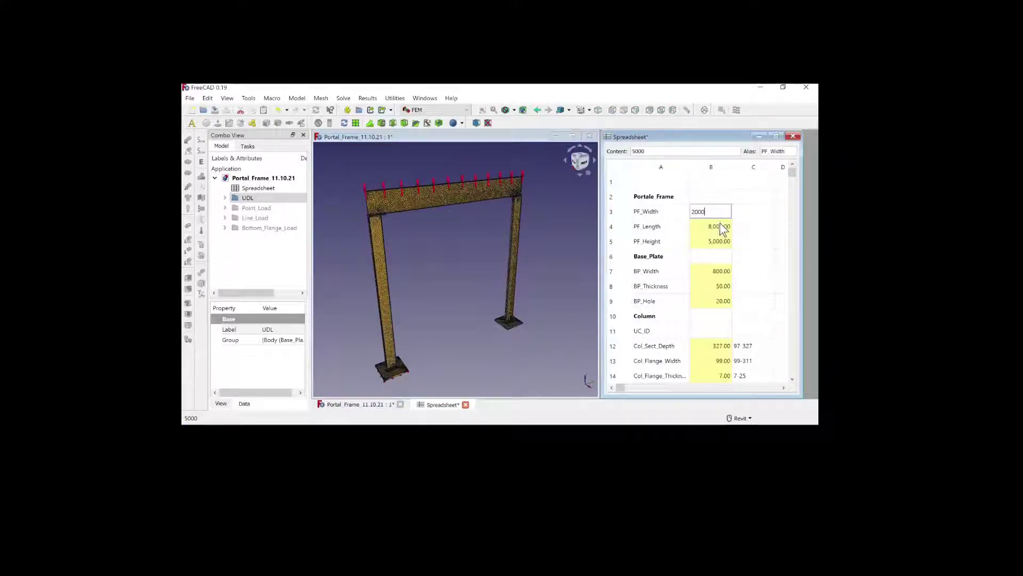
Commit PF_Width 2000, then set BP_Width to 500 and Col_Sect_Depth to 97
key(Return)
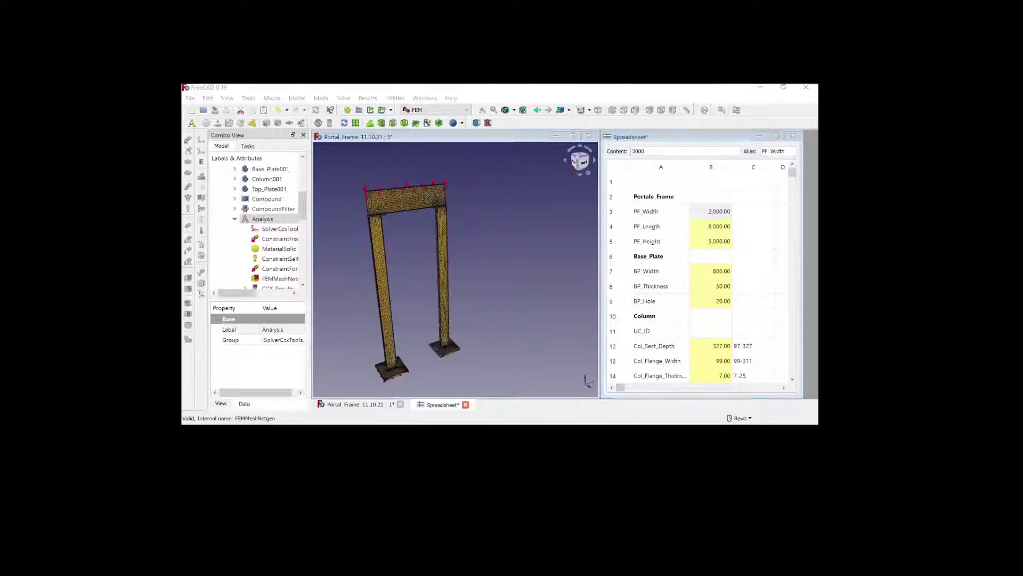
click(262, 219)
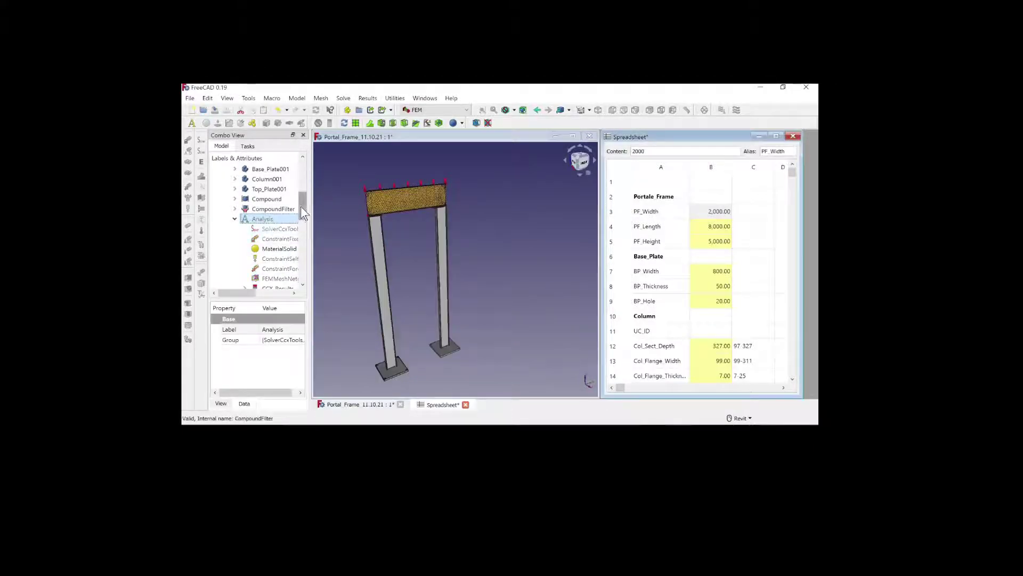
click(709, 271)
text(500)
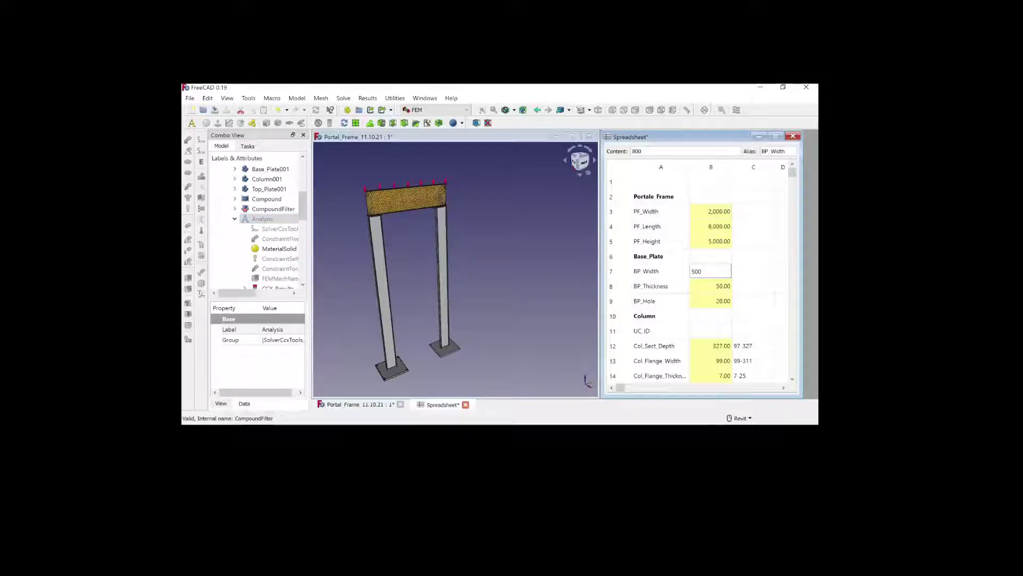
key(Return)
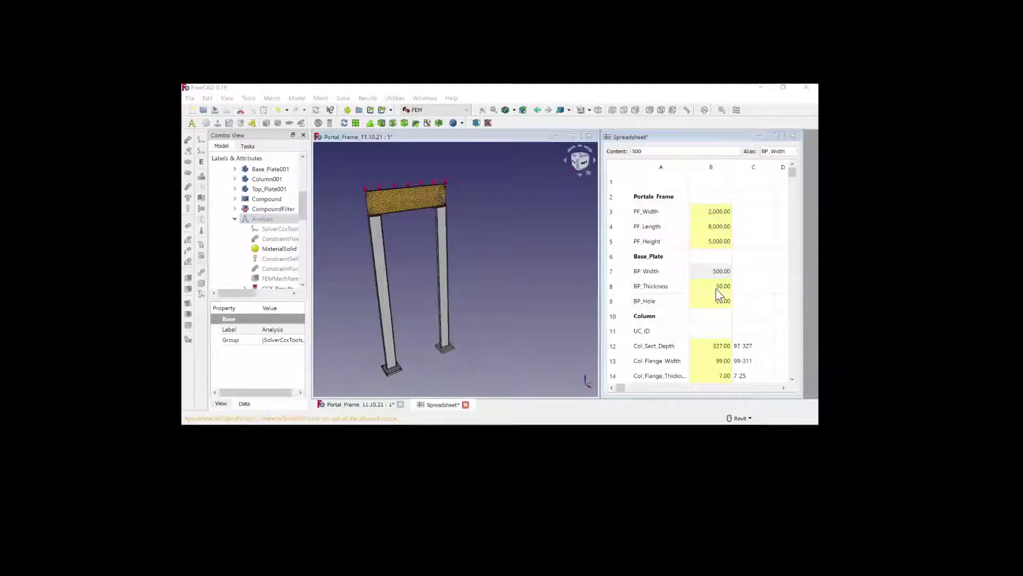
click(716, 346)
text(97)
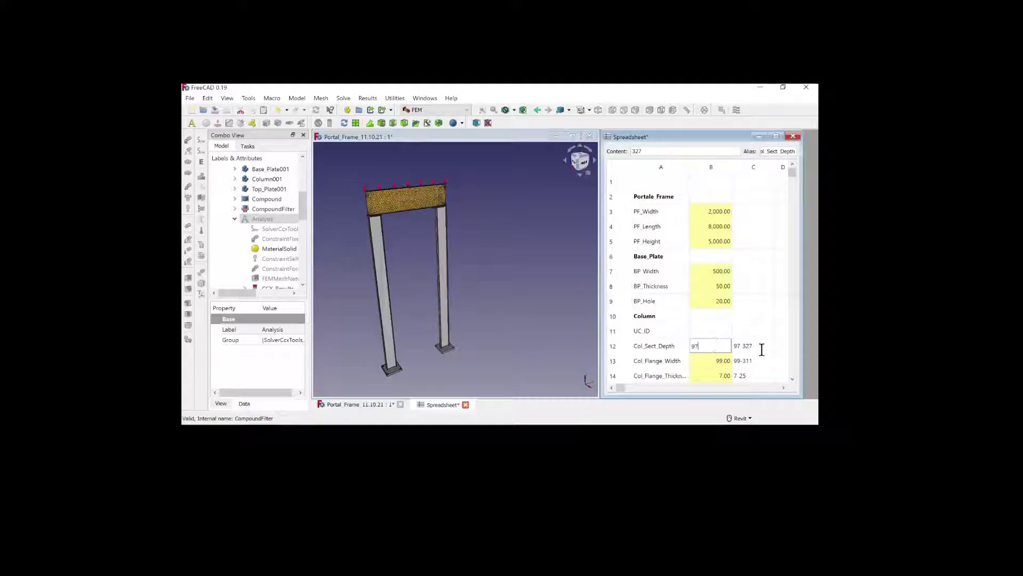
key(Return)
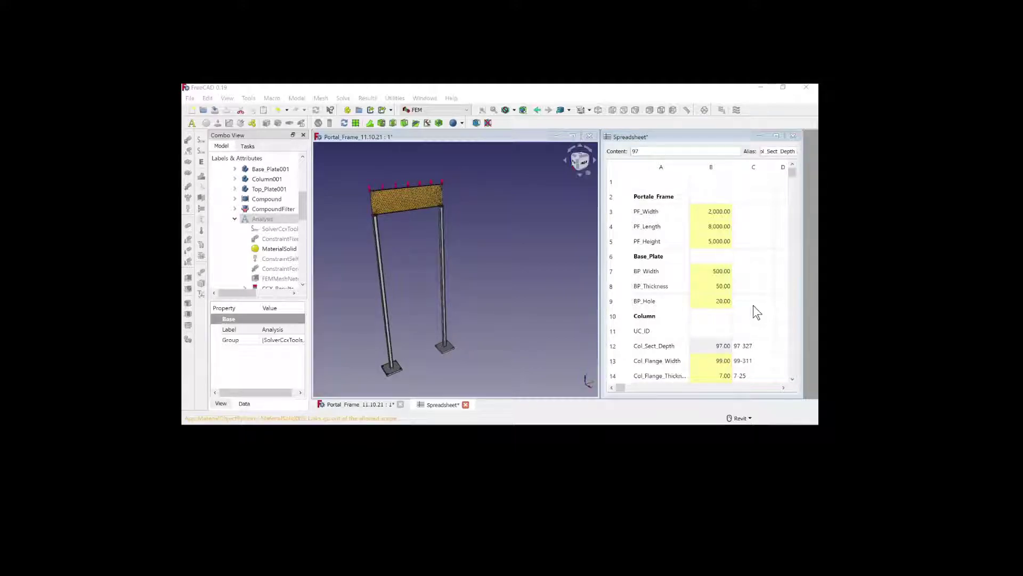
Set UB_Sect_Depth in cell B27 to 150
scroll(752, 307, down, 2)
scroll(718, 280, down, 2)
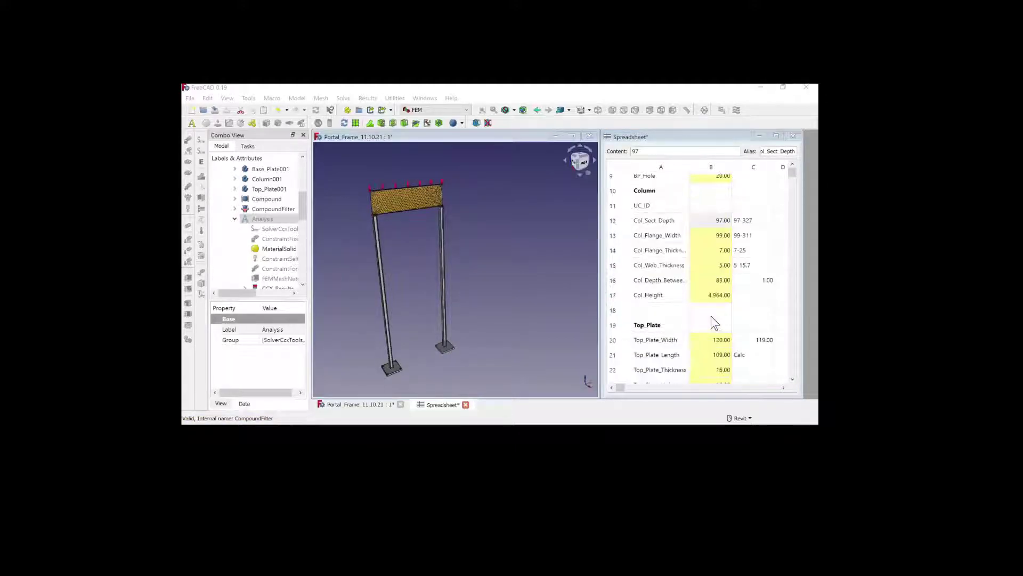
scroll(717, 325, down, 1)
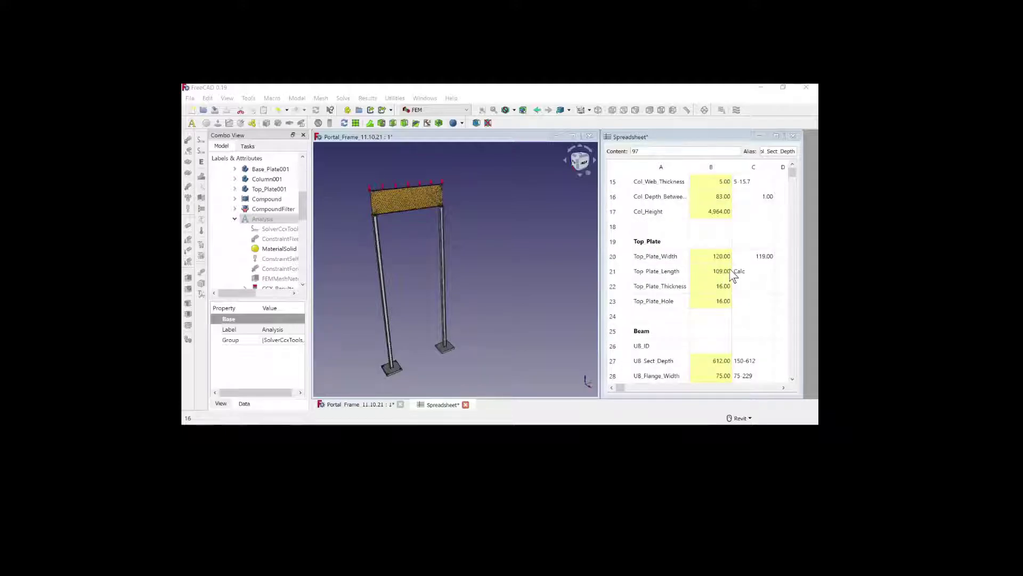
scroll(718, 275, down, 2)
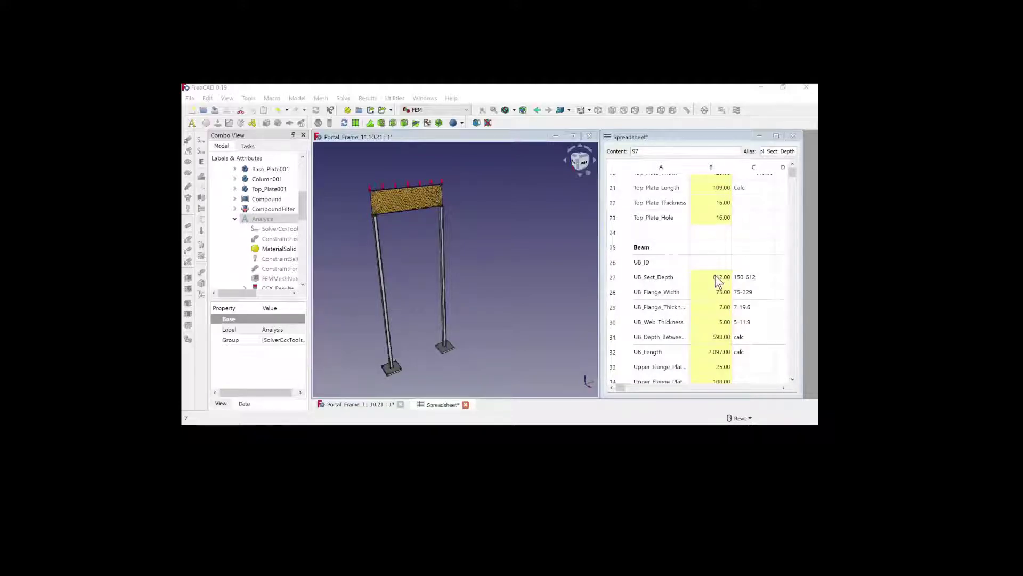
click(718, 277)
text(150)
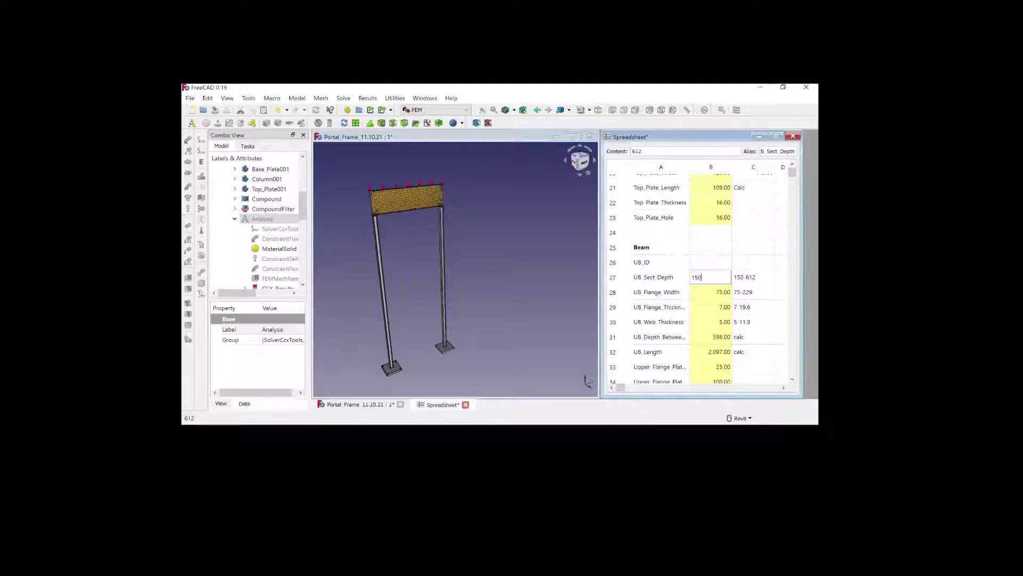
key(Return)
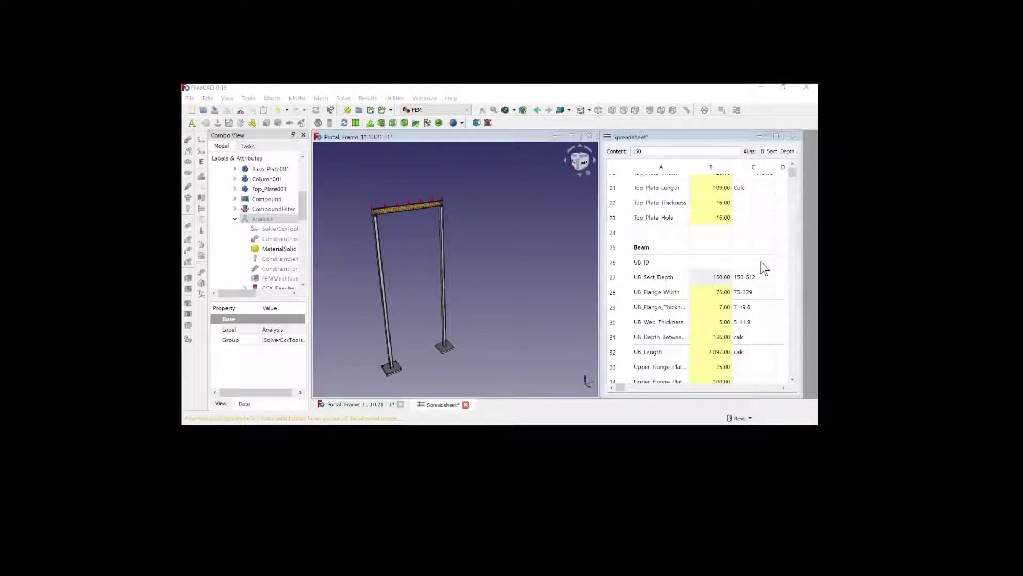
Hide the Beam_UDL analysis and collapse its contents in the tree
scroll(258, 219, down, 4)
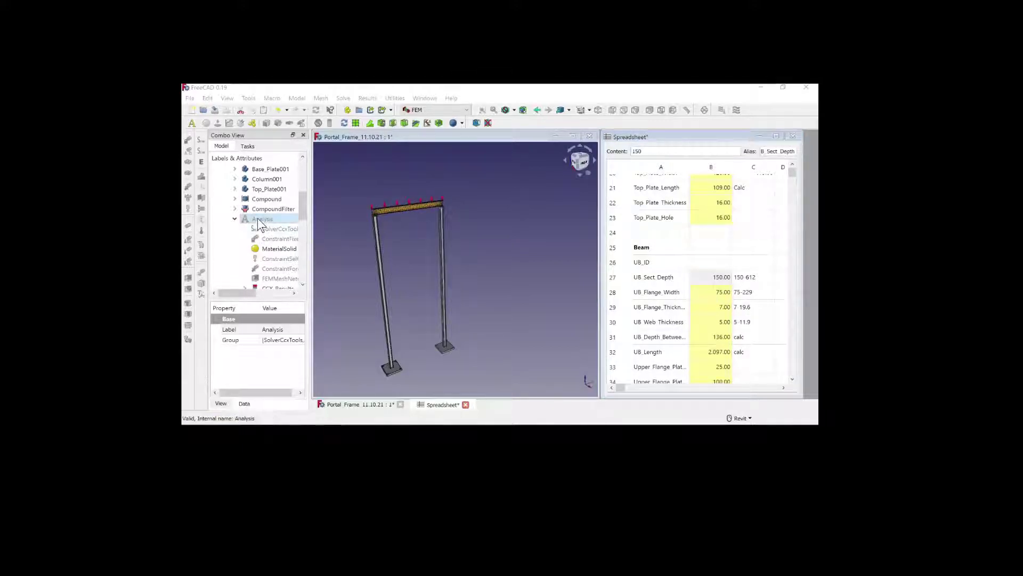
scroll(257, 220, down, 3)
click(263, 220)
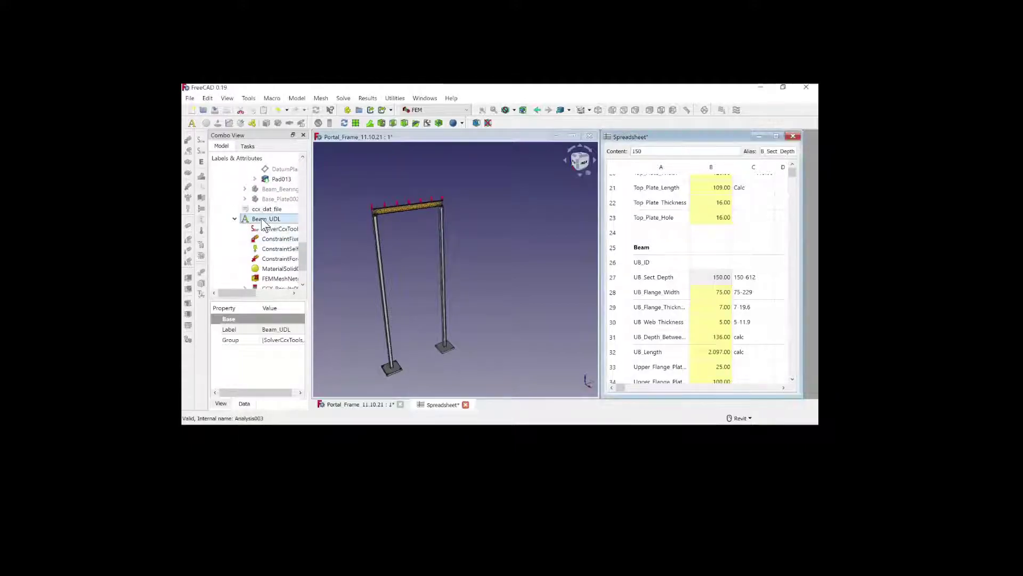
key(space)
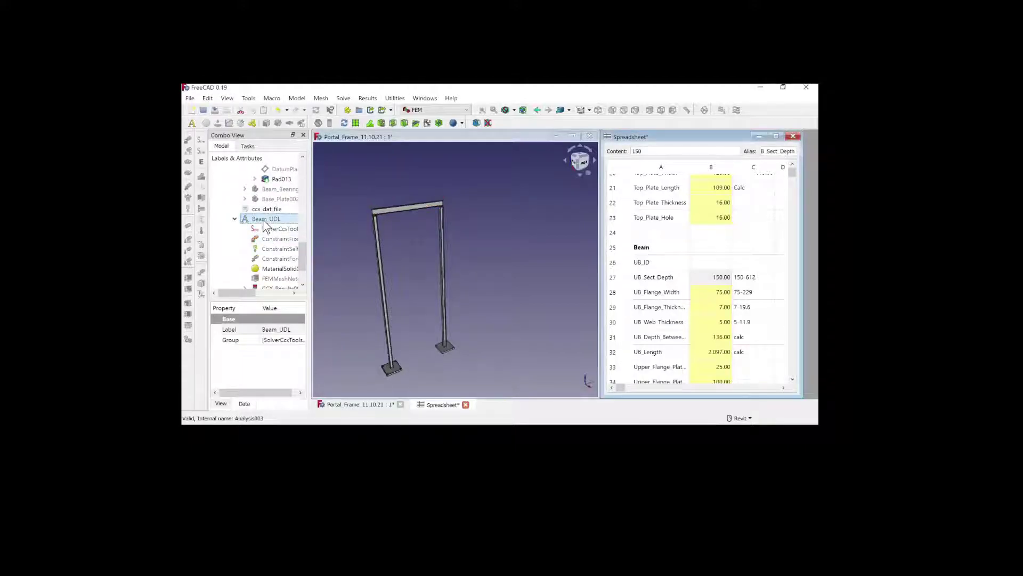
click(235, 218)
scroll(240, 224, up, 1)
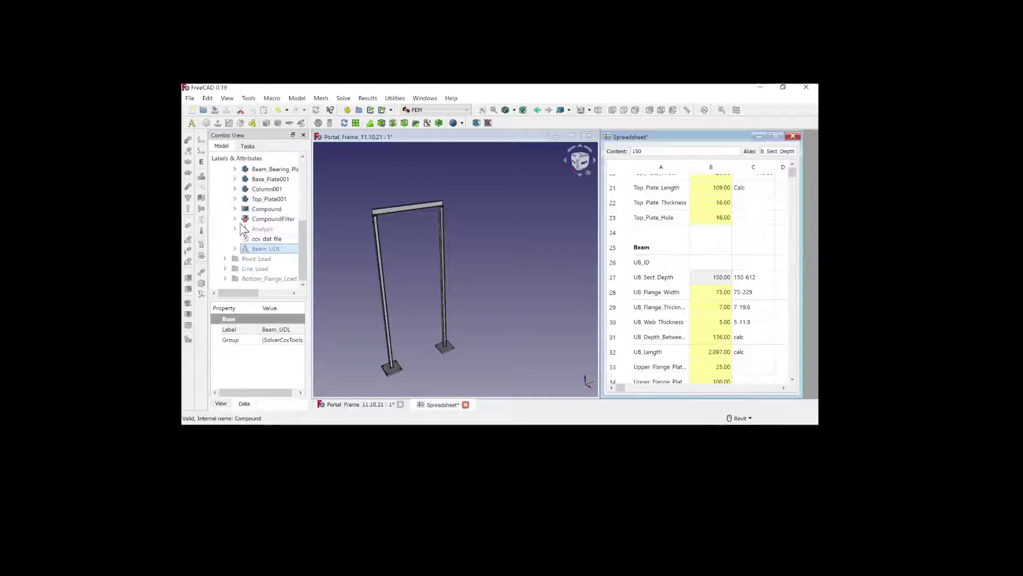
scroll(242, 205, up, 3)
Hide the UDL frame and show the Point_Load frame with its group expanded
click(245, 169)
key(space)
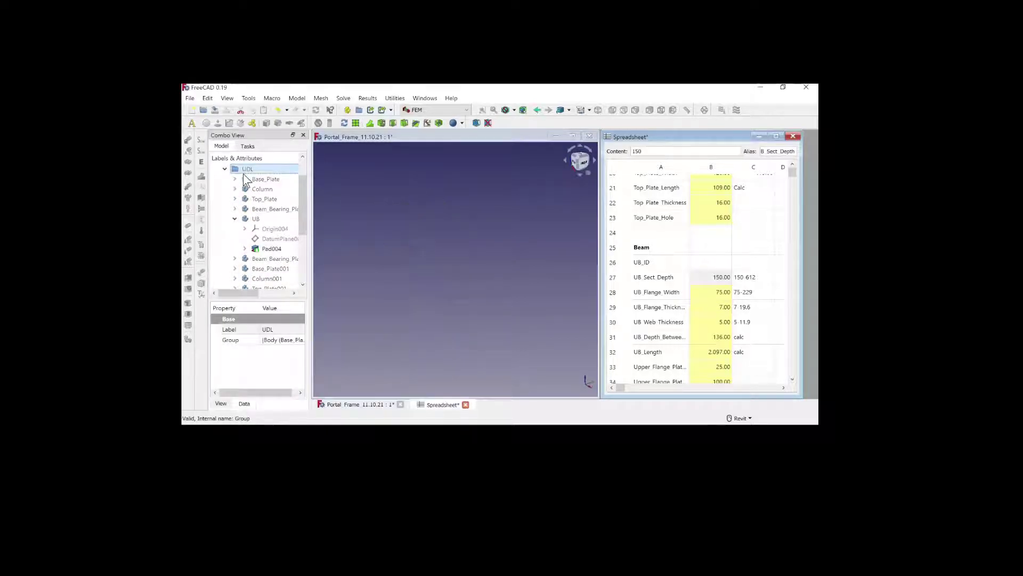
click(225, 169)
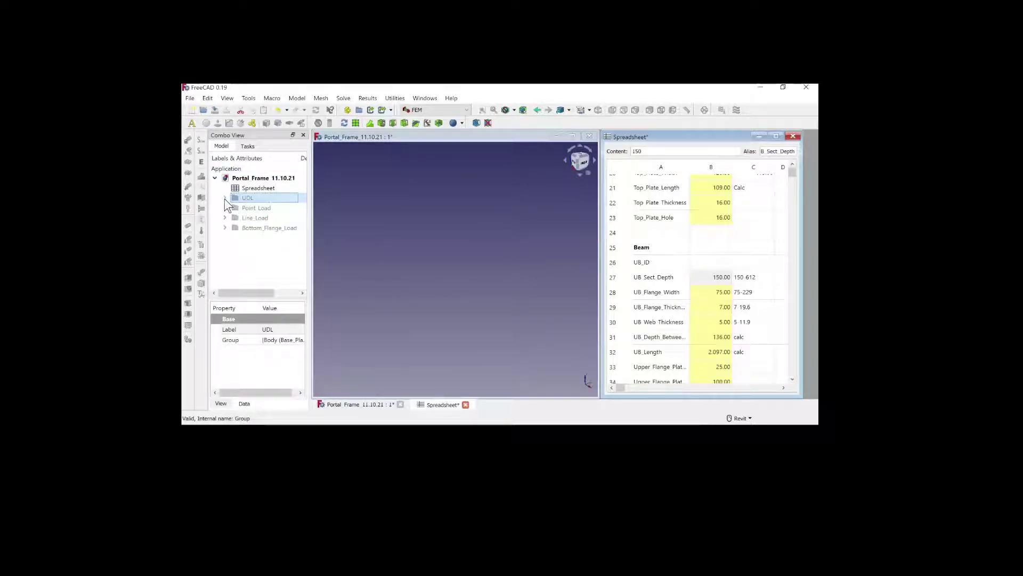
click(238, 208)
key(space)
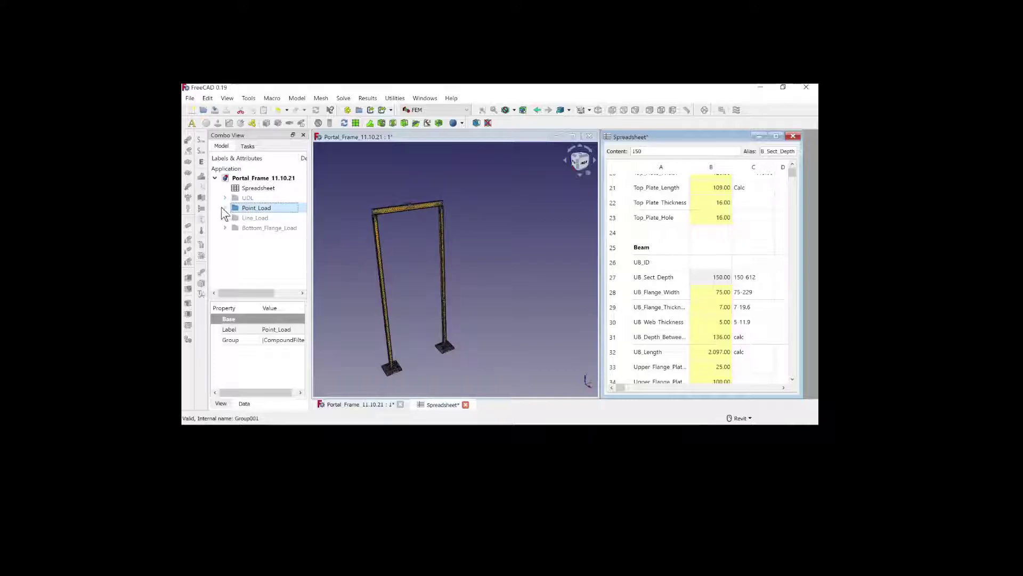
click(224, 208)
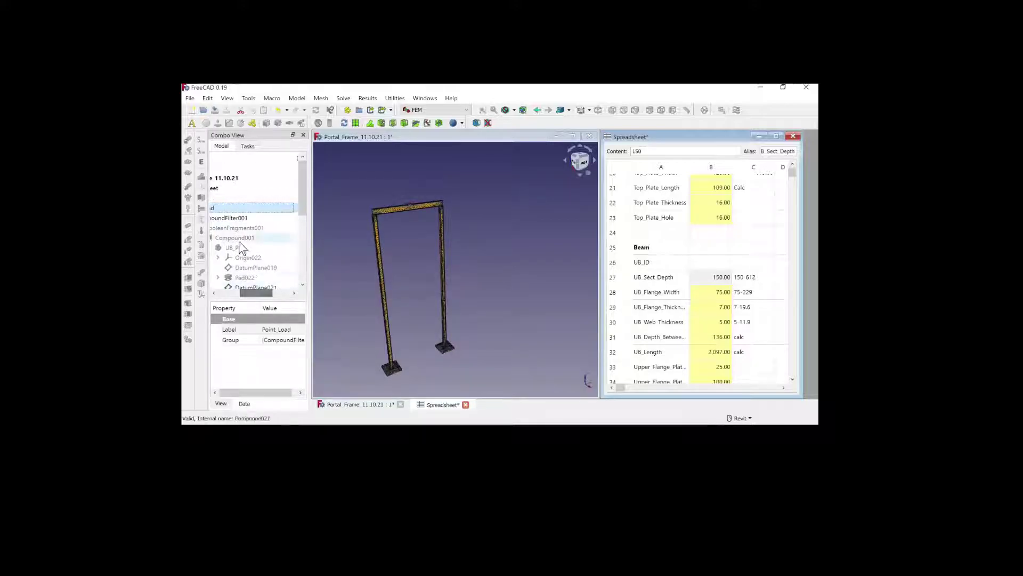
Open Analysis001's CCX_Results001, preview deformation at 146.42 MPa peak stress, then close
scroll(242, 240, down, 5)
drag(241, 295, 220, 294)
click(256, 268)
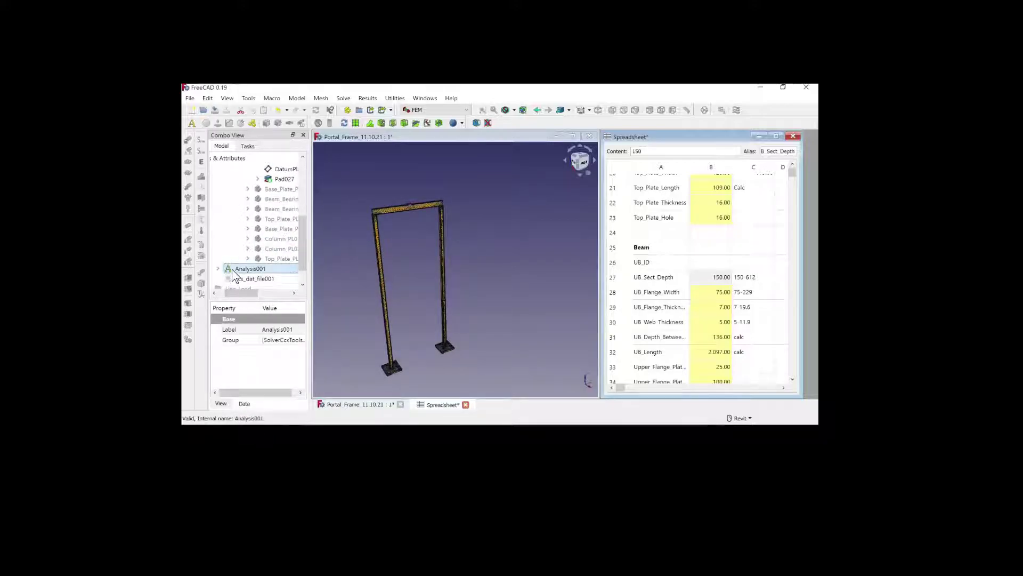
click(234, 269)
scroll(305, 242, down, 3)
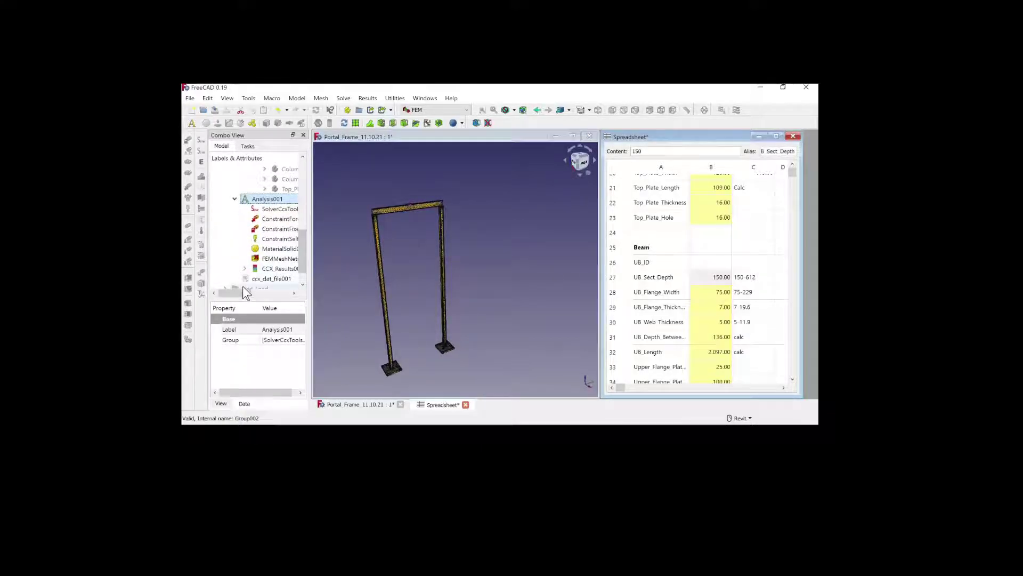
click(277, 268)
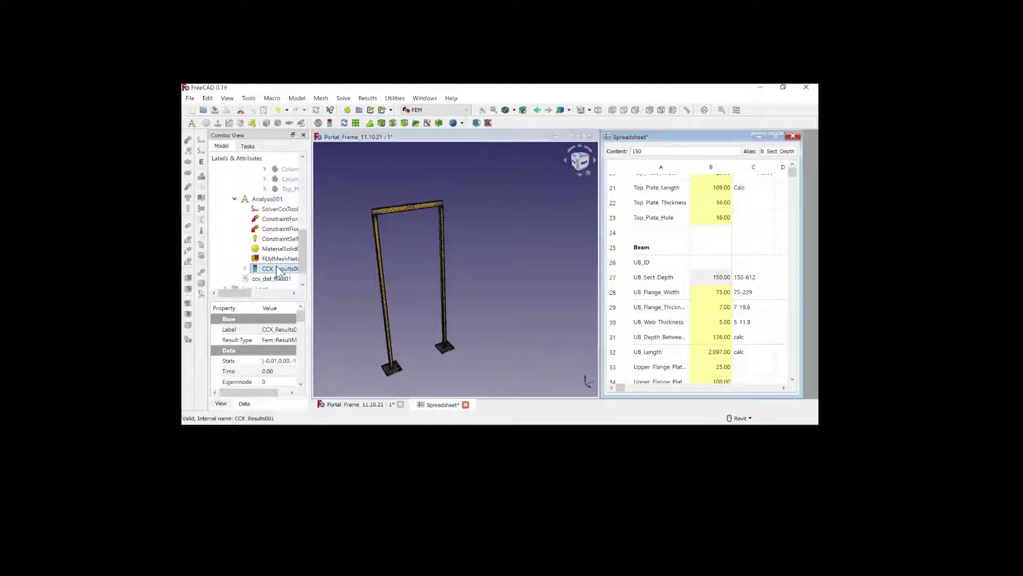
double_click(277, 267)
mouse_move(269, 362)
mouse_down()
mouse_move(376, 341)
mouse_move(269, 360)
mouse_move(396, 360)
mouse_move(358, 372)
mouse_move(268, 361)
mouse_up()
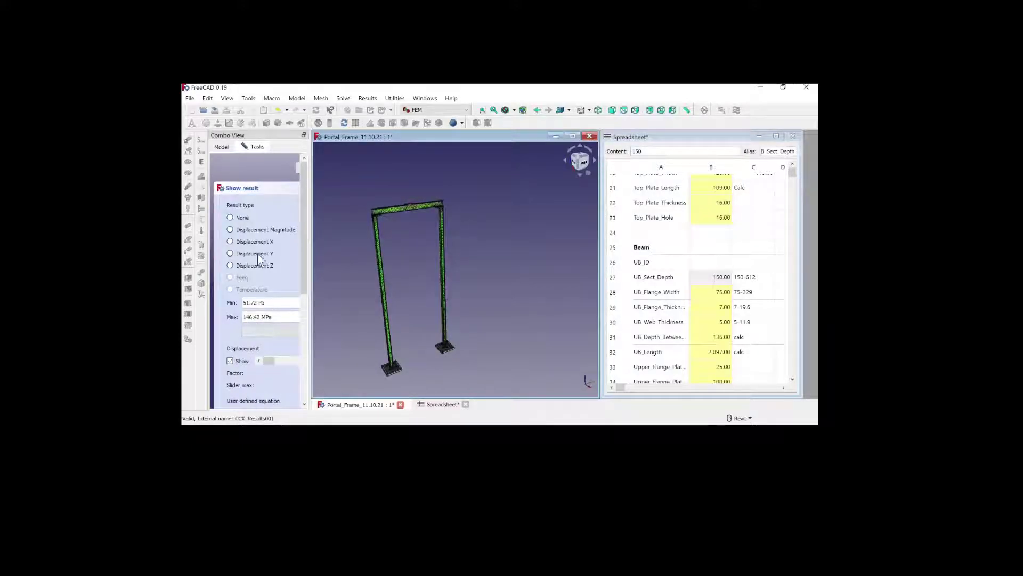
click(297, 167)
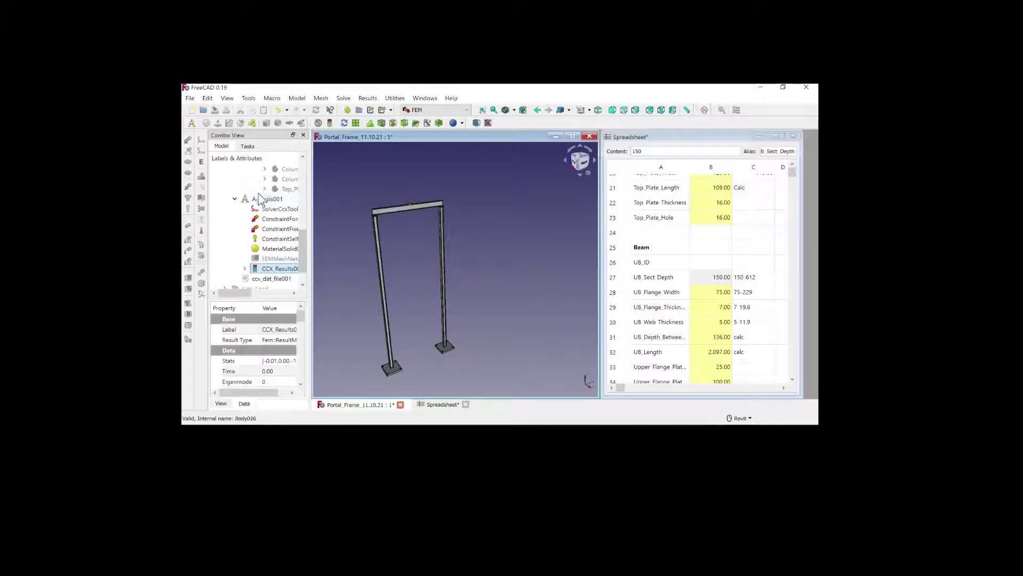
Hide the Point_Load frame and show the Line_Load frame with its group expanded
click(234, 198)
click(248, 229)
scroll(245, 189, up, 1)
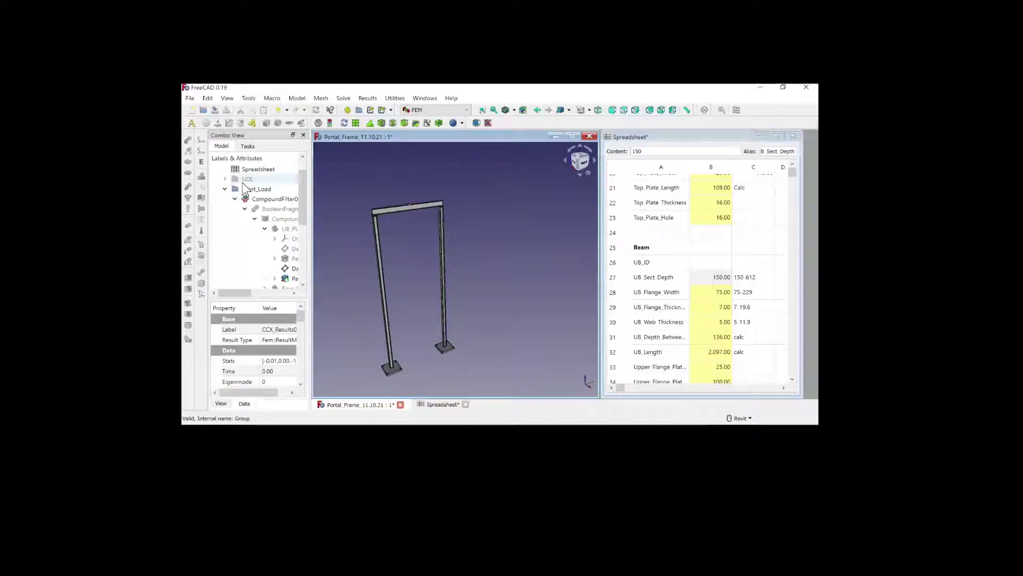
click(225, 188)
click(244, 207)
key(space)
click(233, 219)
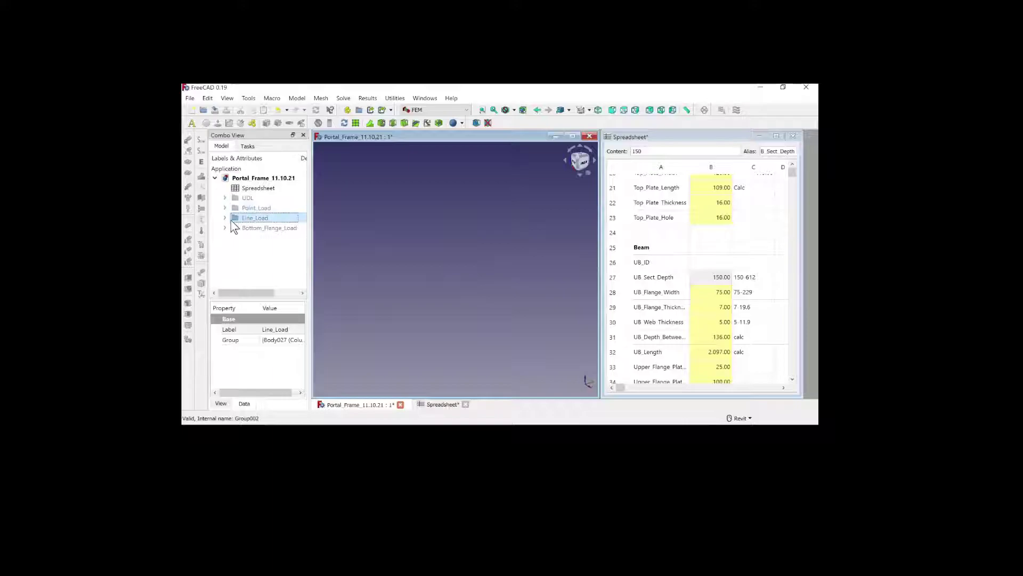
click(225, 217)
key(space)
Open CCX_Results002, preview the deformation at 61.53 MPa peak stress, then close
drag(302, 216, 299, 270)
double_click(288, 273)
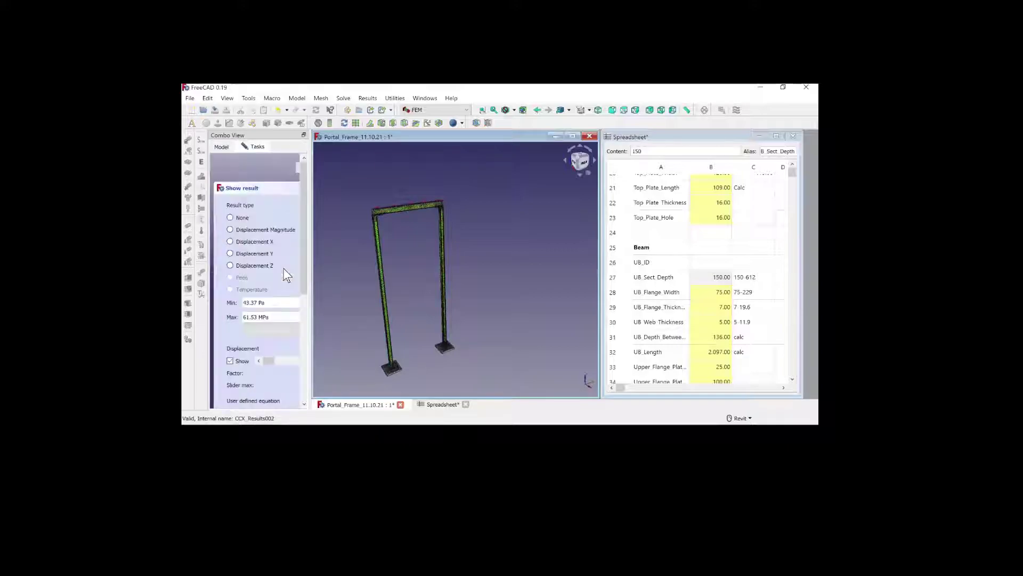
mouse_move(277, 361)
mouse_down()
mouse_move(420, 327)
mouse_move(267, 361)
mouse_up()
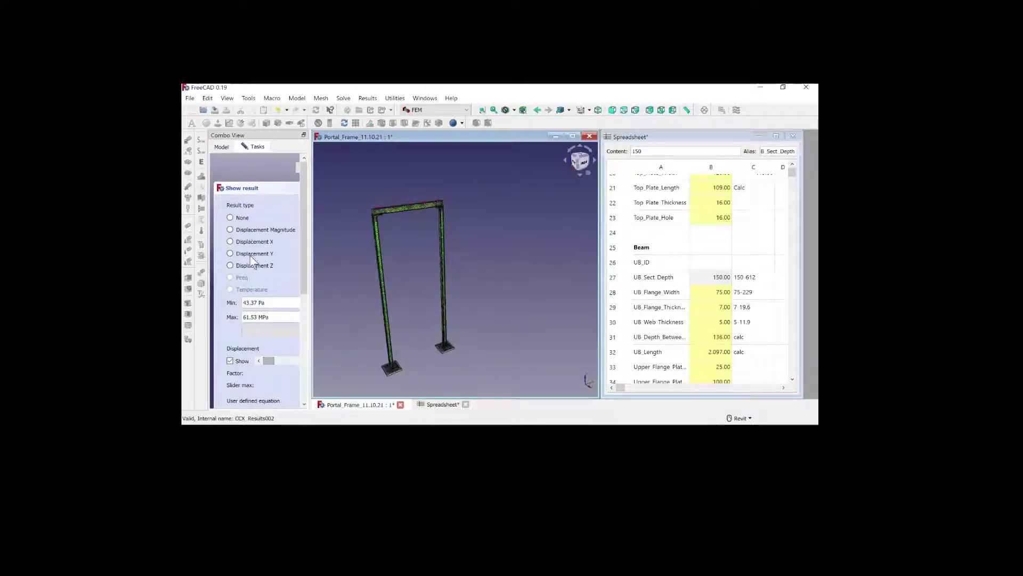
click(297, 167)
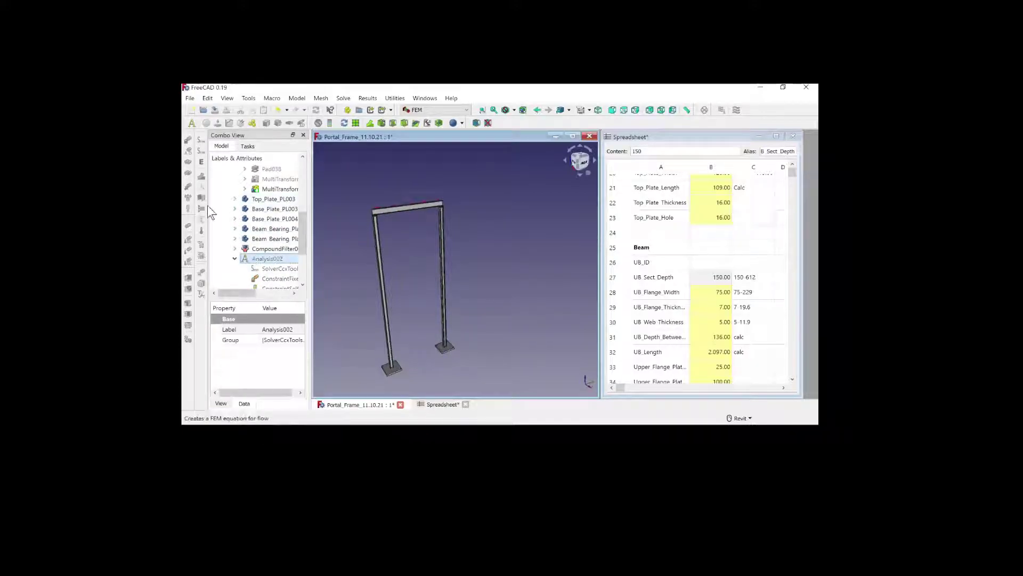
Show and expand the Bottom_Flange_Load group in place of Line_Load
scroll(251, 224, up, 10)
click(255, 218)
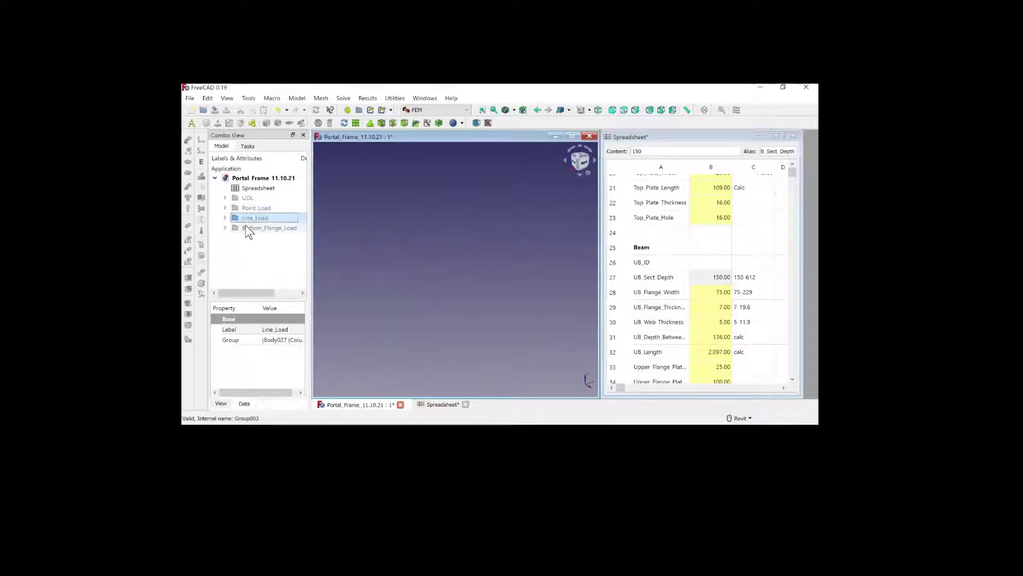
click(261, 228)
key(space)
click(225, 228)
scroll(301, 234, down, 3)
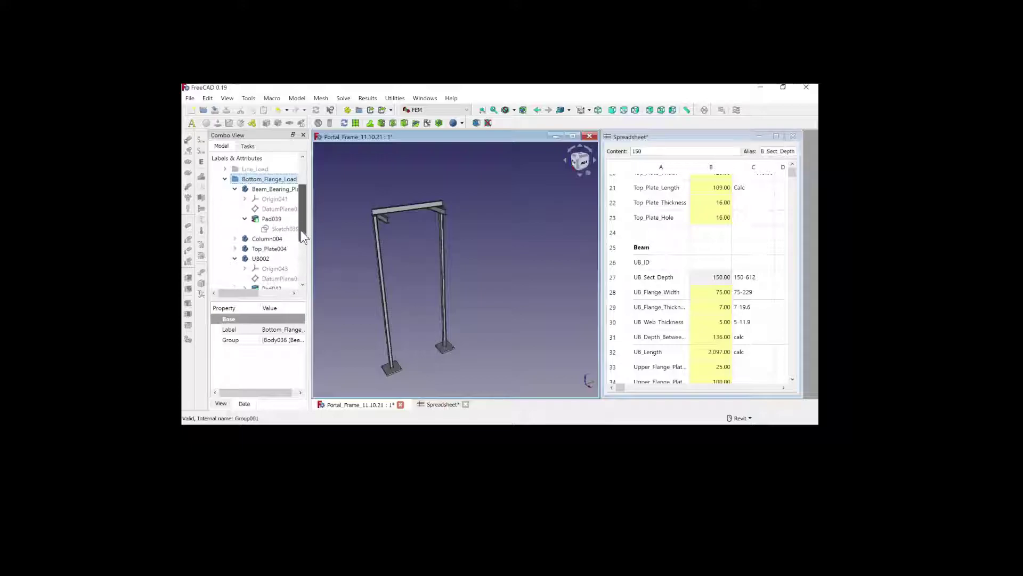
mouse_move(300, 229)
mouse_down()
mouse_move(303, 273)
mouse_move(299, 222)
mouse_up()
key(space)
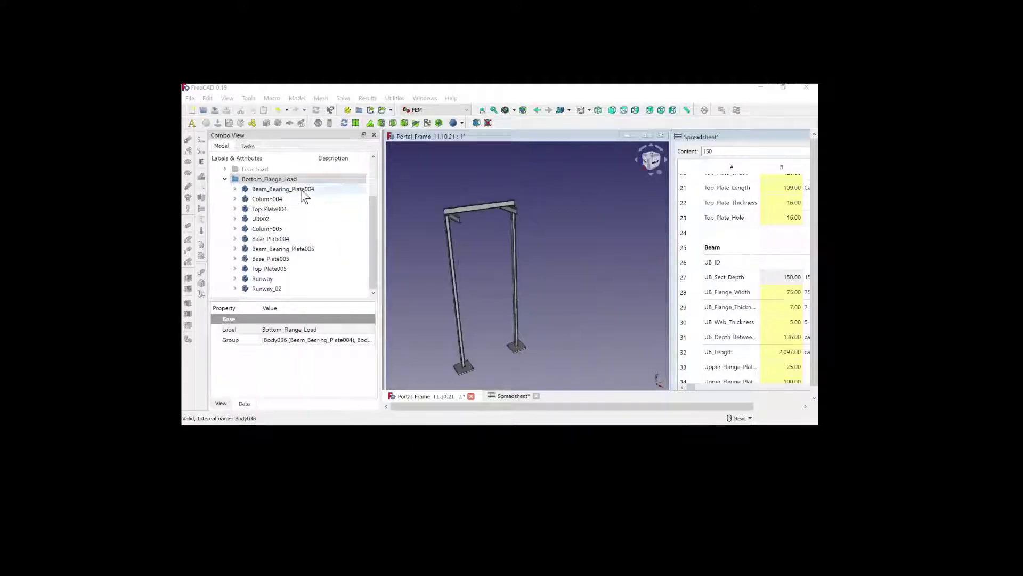
Combine the Bottom_Flange_Load parts into a compound in the Part workbench
click(284, 190)
shift+click(260, 289)
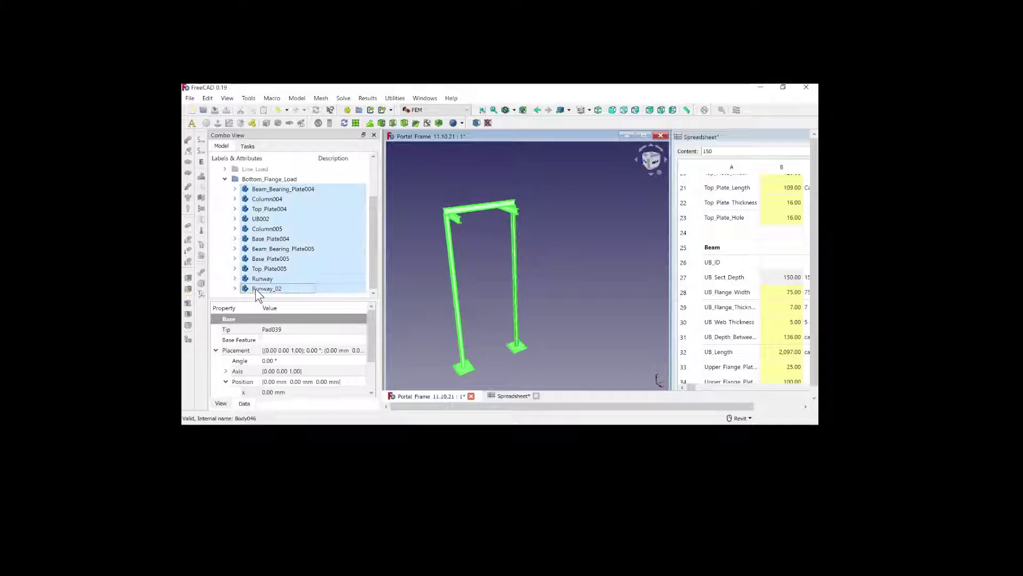
click(437, 111)
click(417, 199)
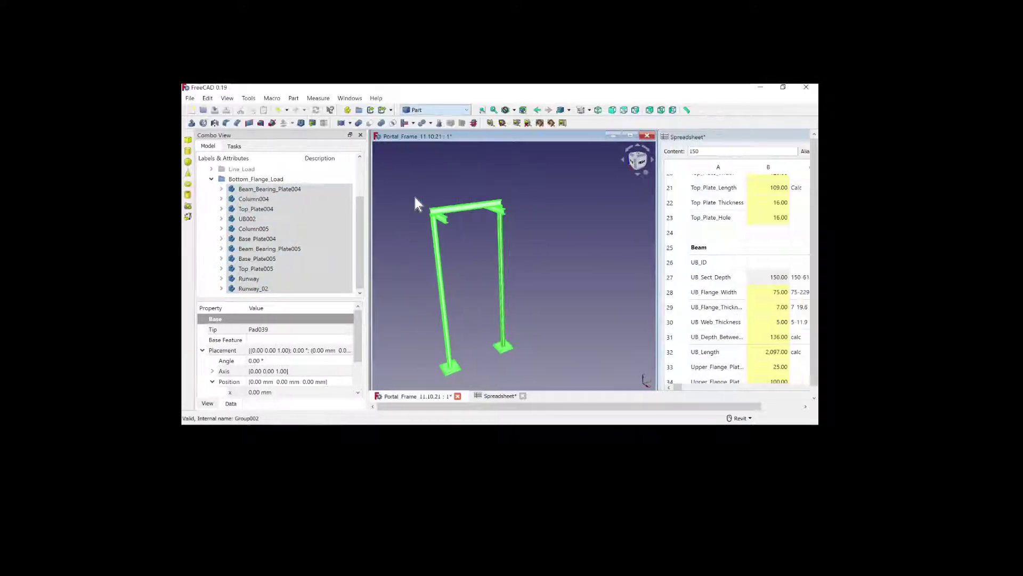
click(350, 123)
click(350, 137)
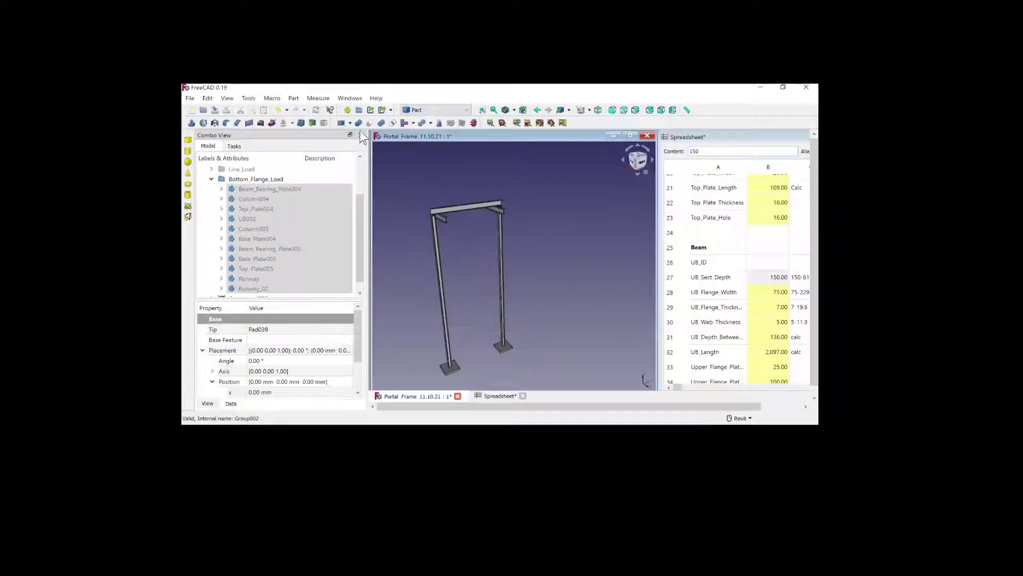
key(ctrl+z)
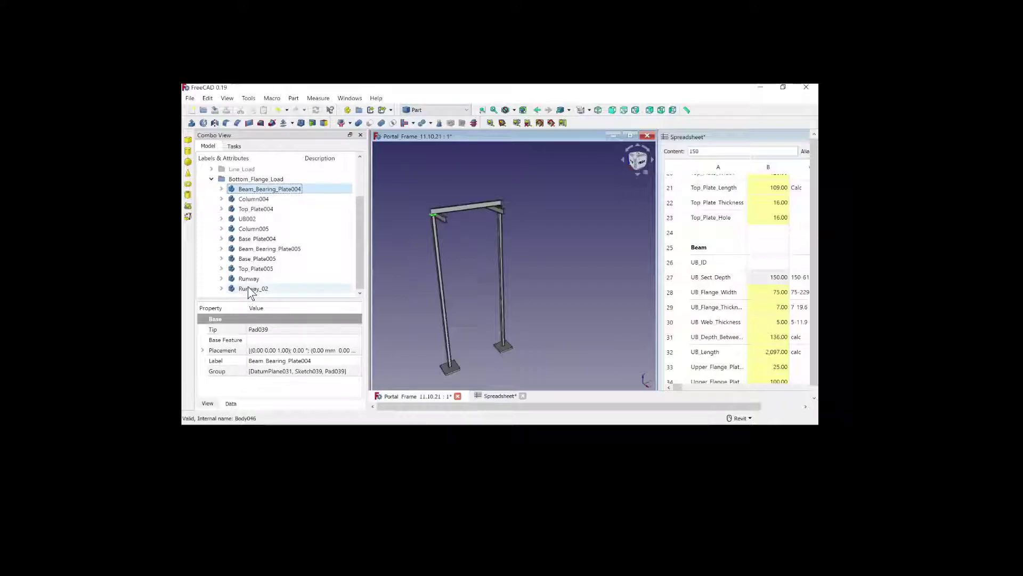
shift+click(248, 288)
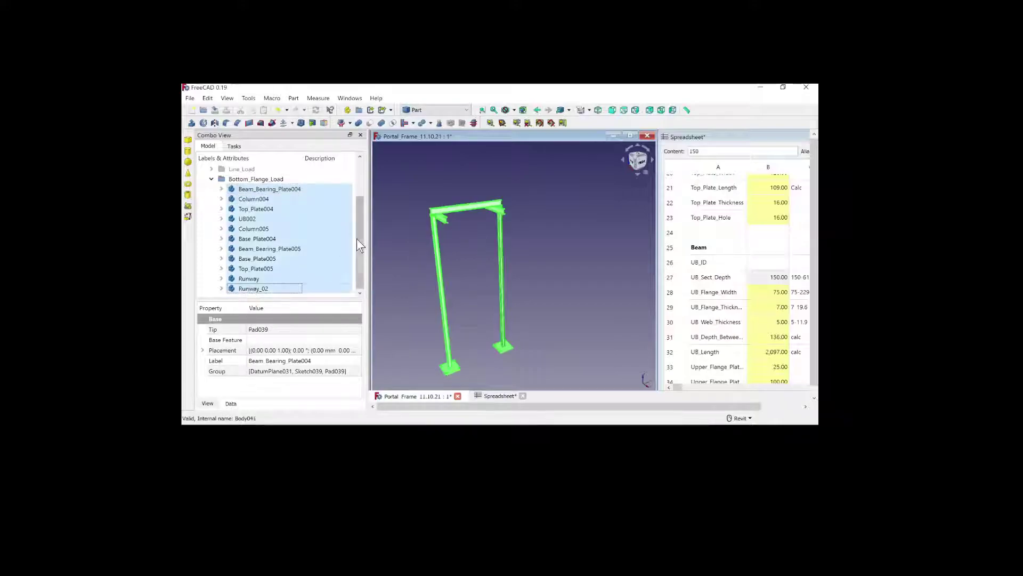
click(350, 123)
click(352, 137)
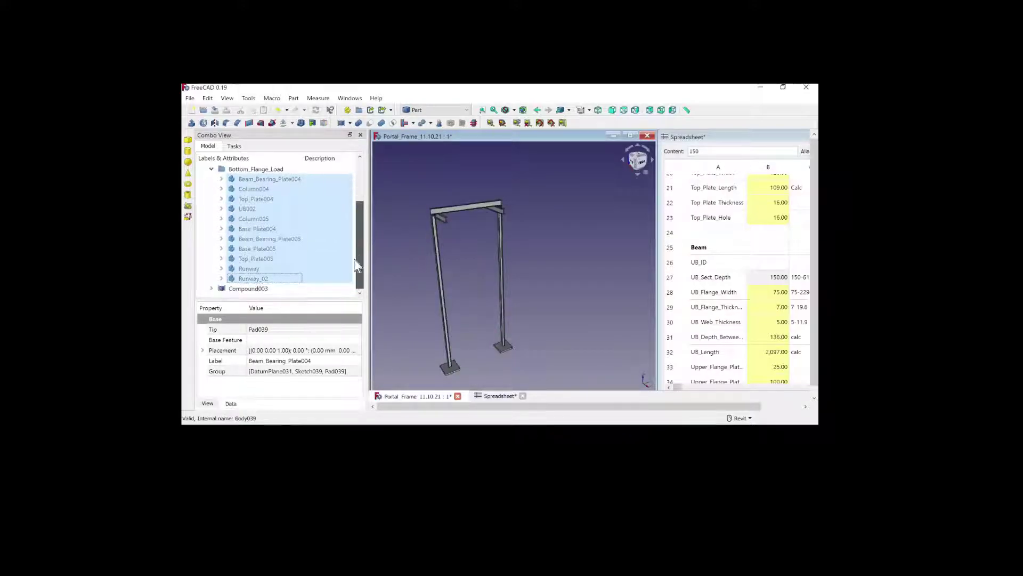
Turn Compound003 into CompSolid Boolean Fragments and add a Compound Filter on it
click(267, 288)
click(430, 123)
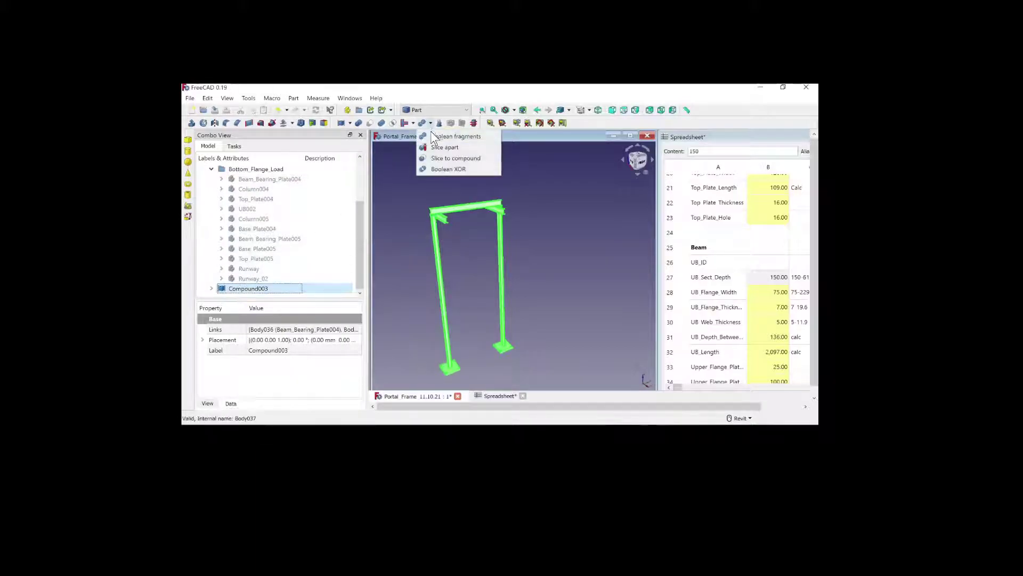
click(445, 134)
click(268, 289)
click(282, 360)
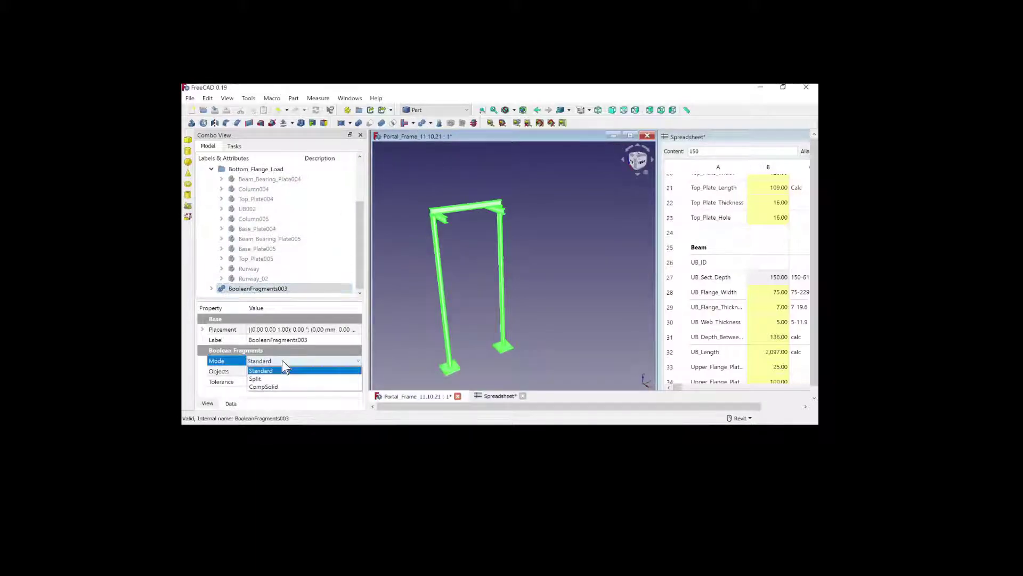
click(279, 386)
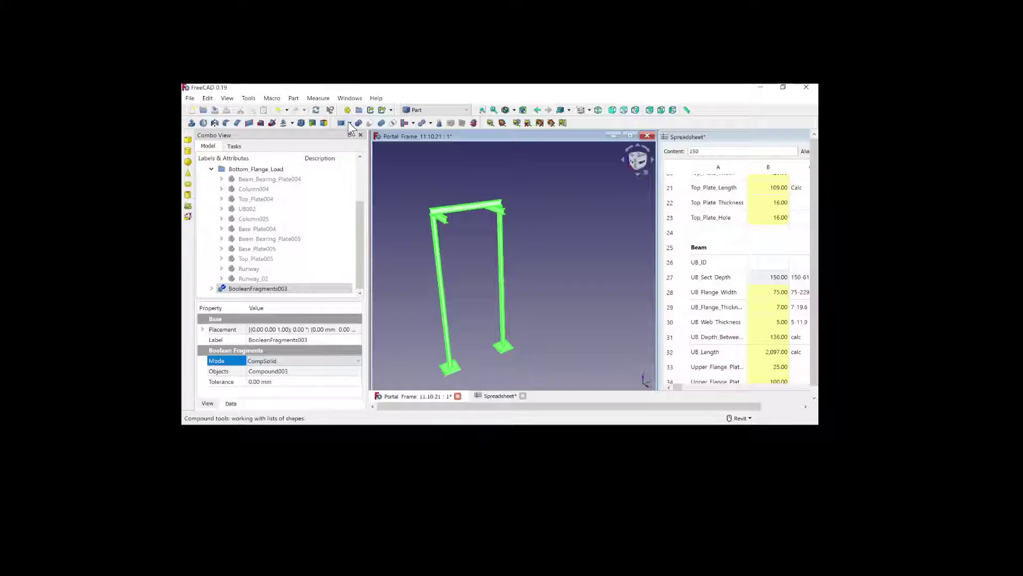
click(273, 289)
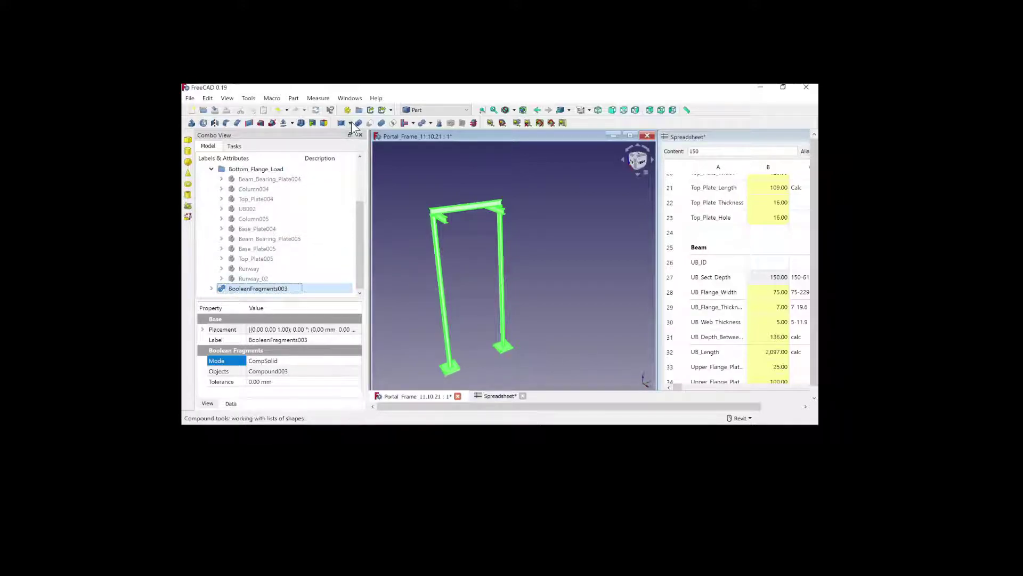
click(351, 122)
click(350, 158)
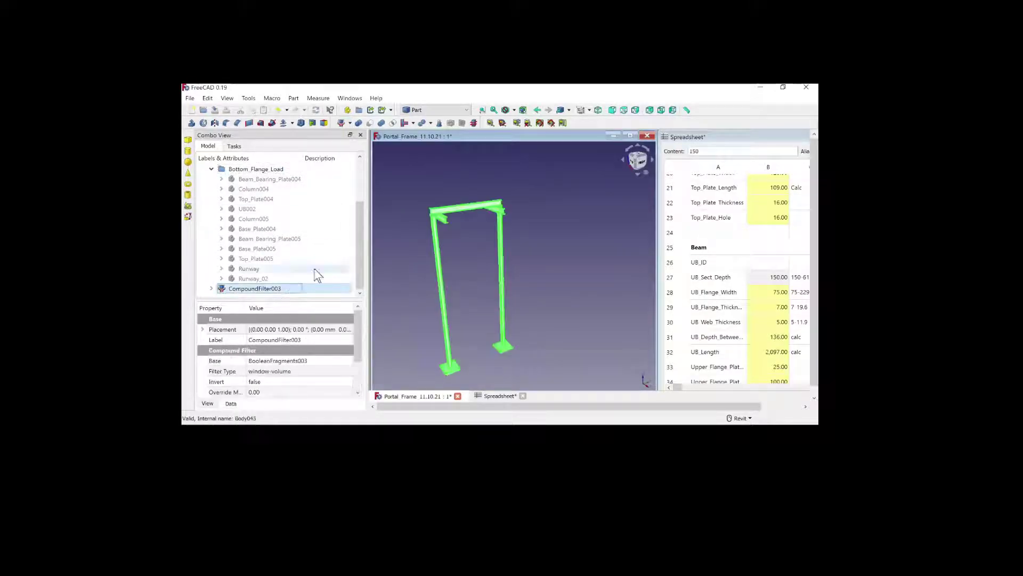
Check the frame geometry, review the shape statistics, and close the check results
click(439, 123)
click(235, 363)
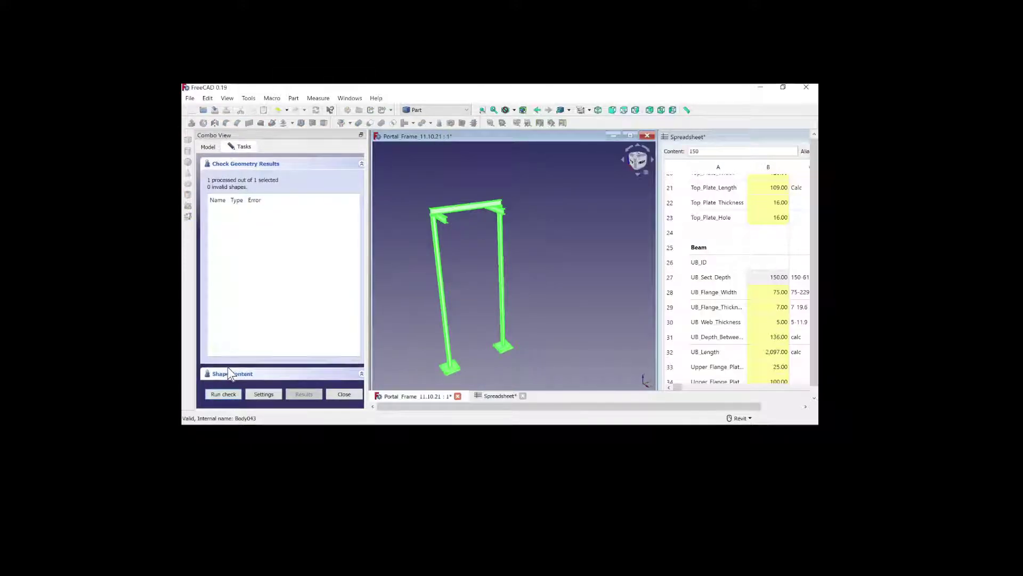
click(228, 372)
scroll(222, 334, down, 5)
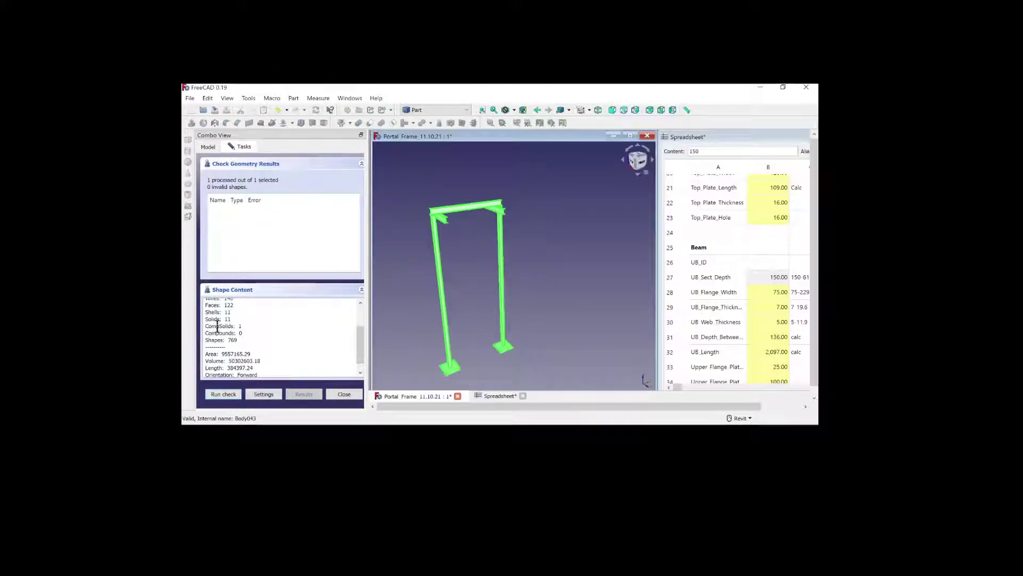
click(344, 394)
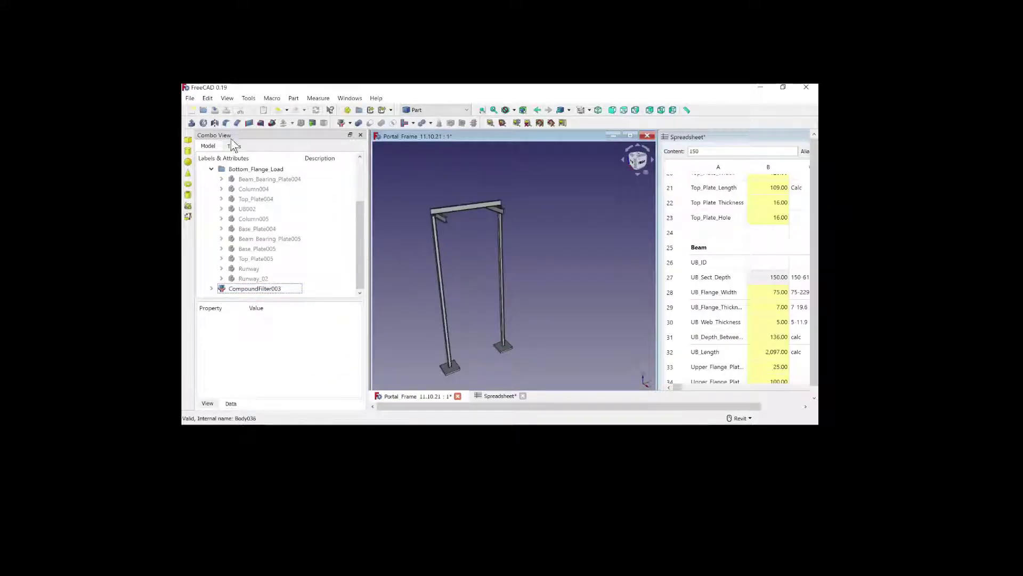
Switch to the FEM workbench and select the frame geometry CompoundFilter003
click(426, 110)
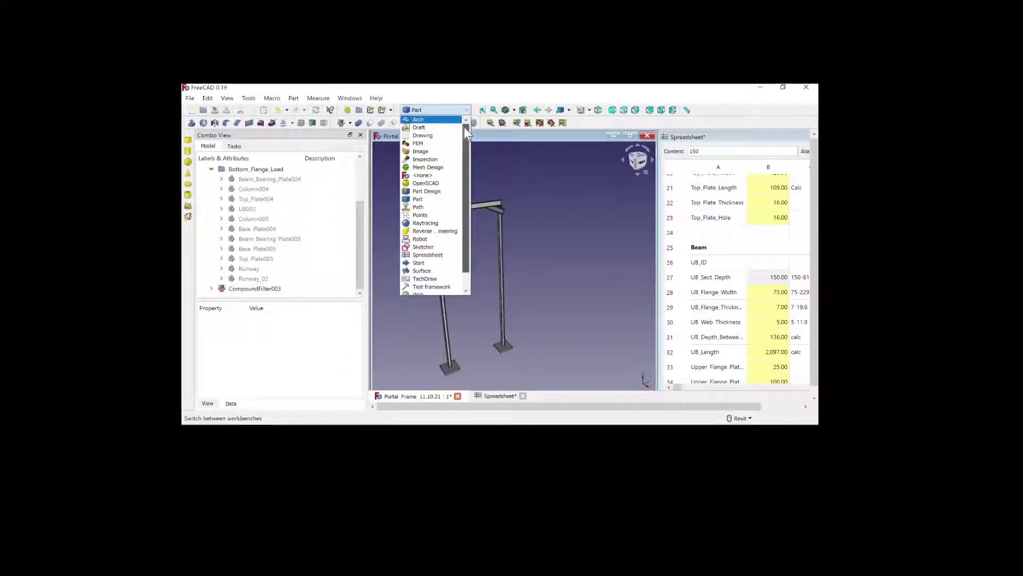
click(421, 143)
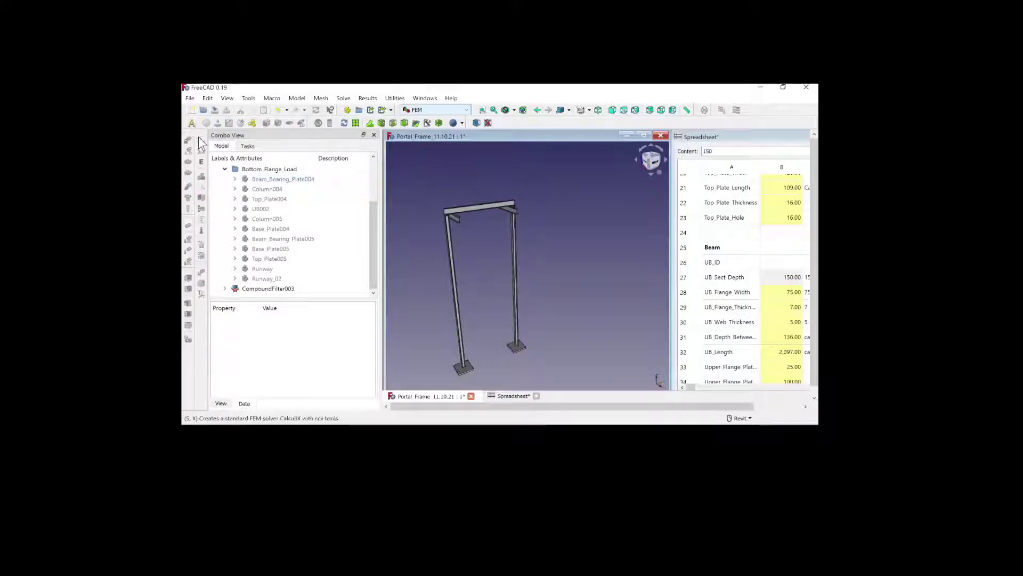
click(251, 288)
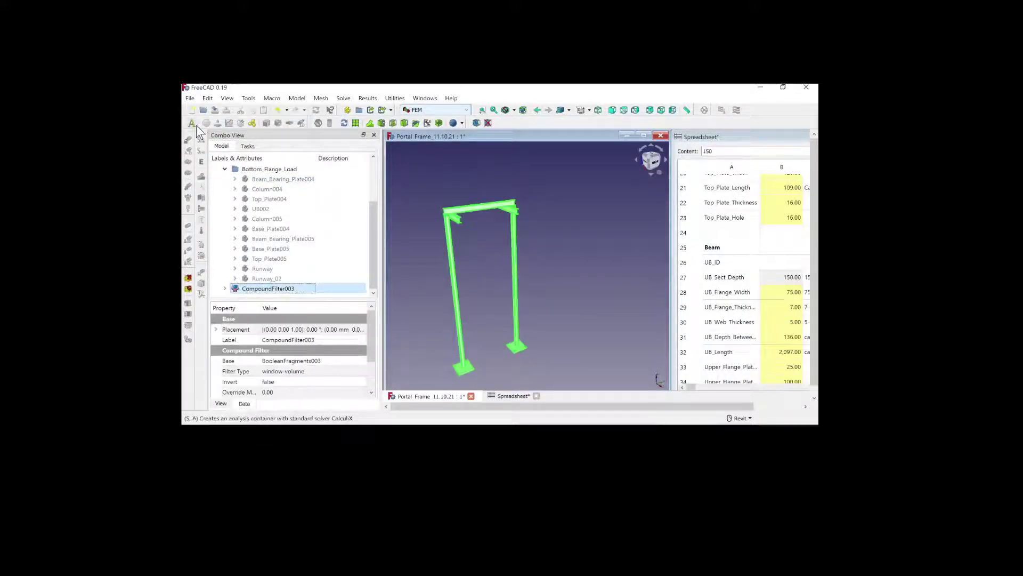
Add a Fixed constraint on both base-plate undersides, Face55 and Face86
click(188, 139)
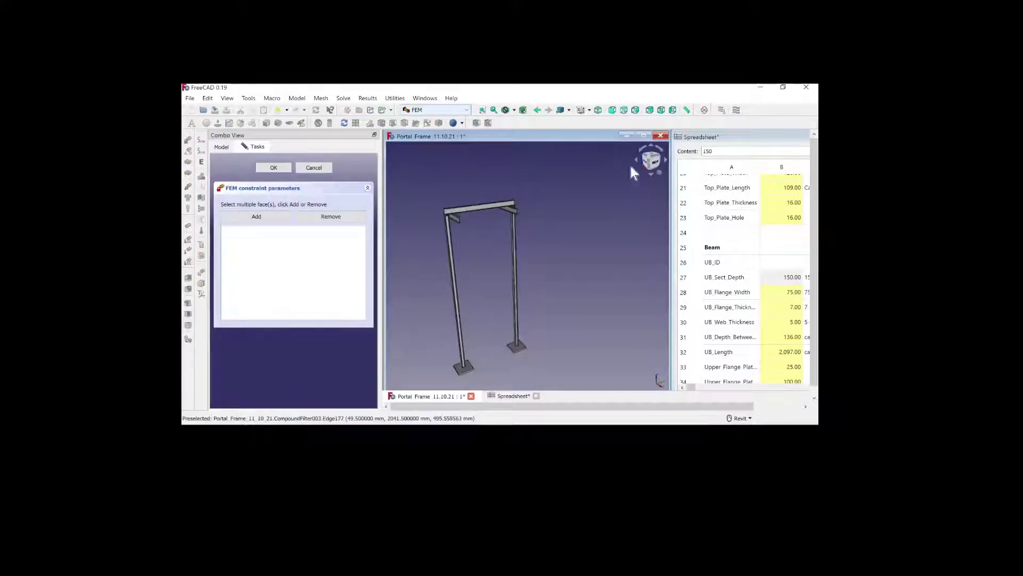
click(661, 111)
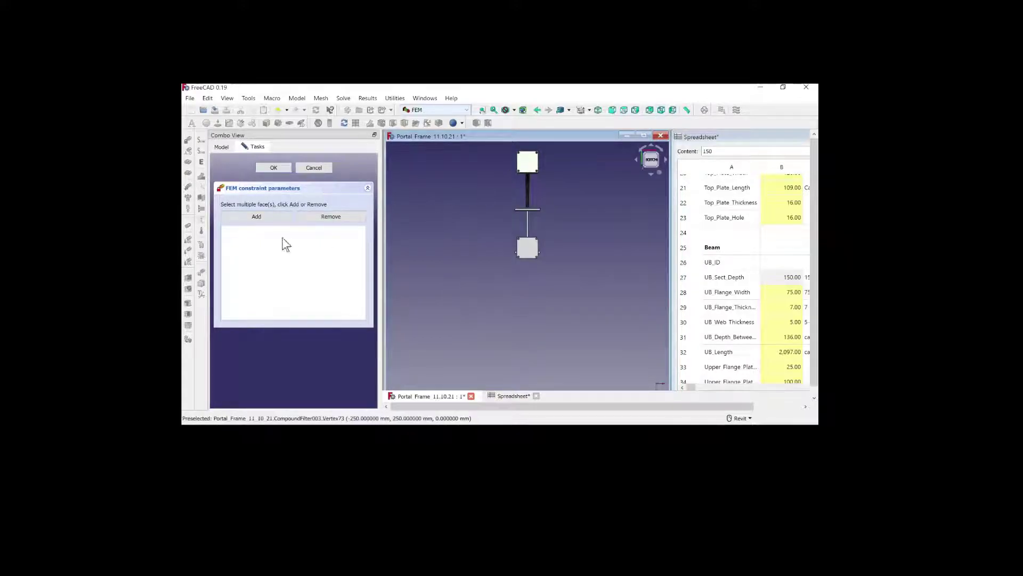
click(256, 216)
click(530, 248)
click(272, 217)
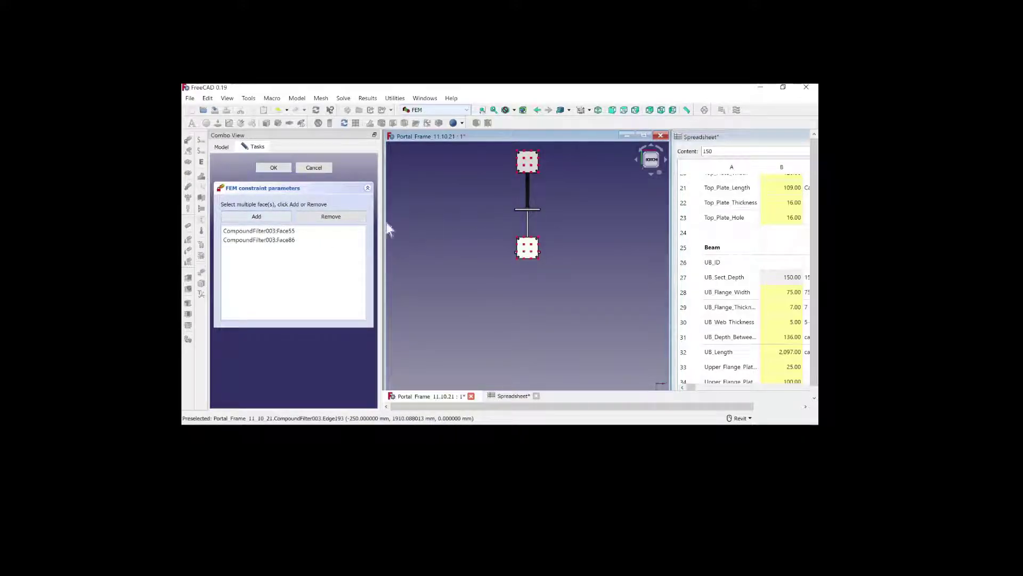
click(283, 168)
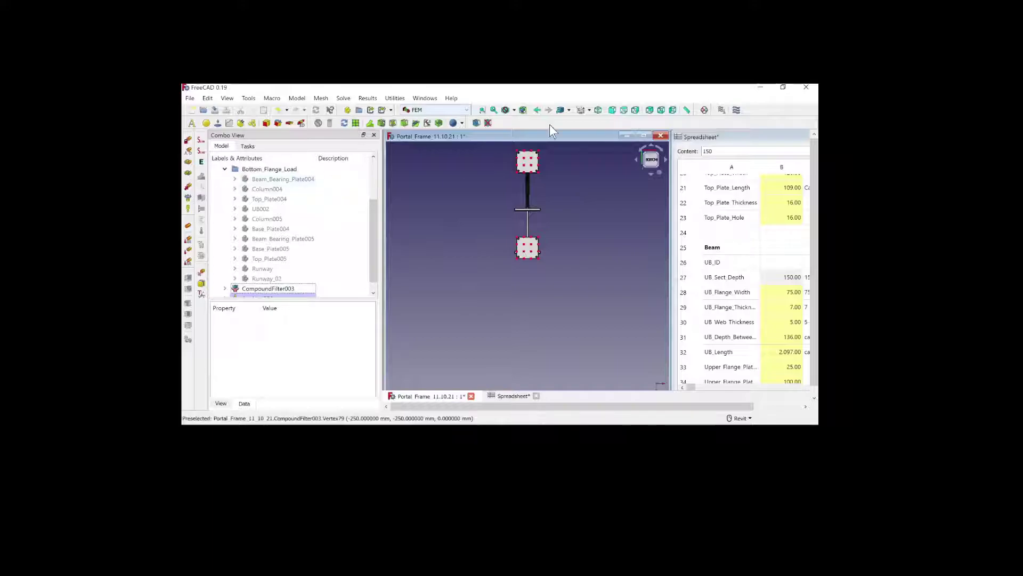
Create a force constraint and add the beam's top flange face, Face94, to it
click(628, 110)
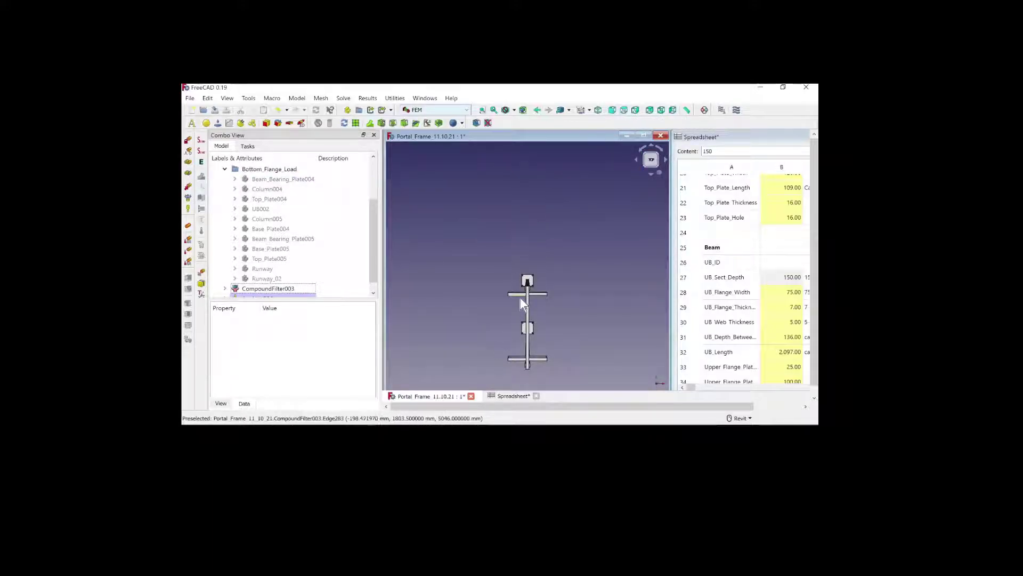
scroll(517, 299, up, 3)
click(662, 110)
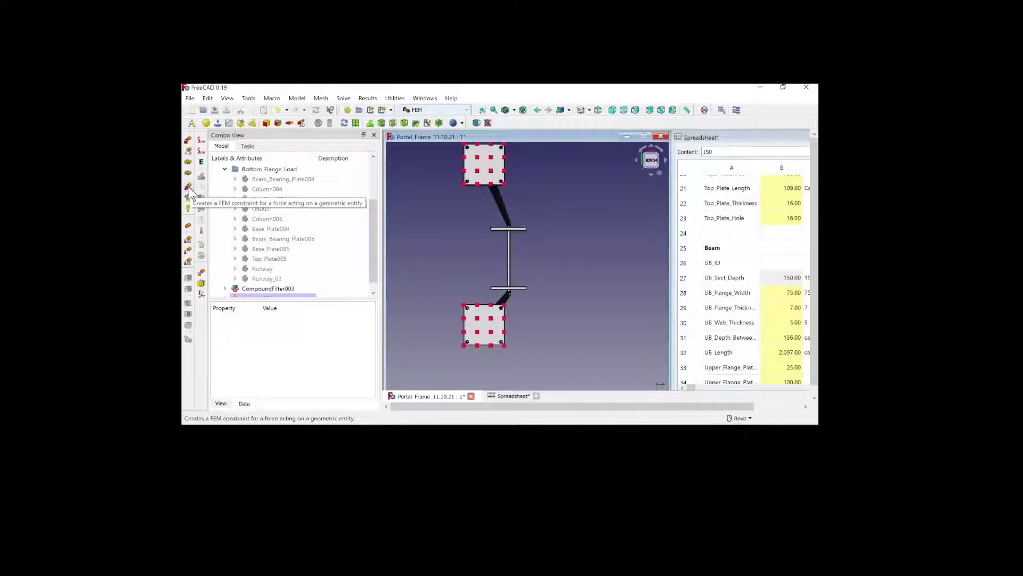
click(189, 188)
scroll(518, 232, up, 5)
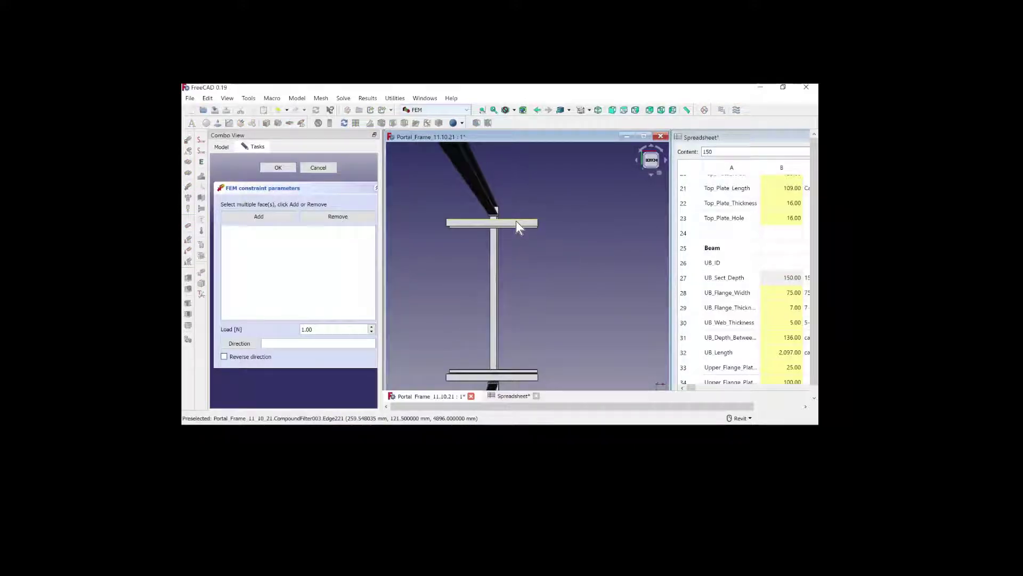
scroll(516, 221, up, 3)
click(516, 222)
click(279, 217)
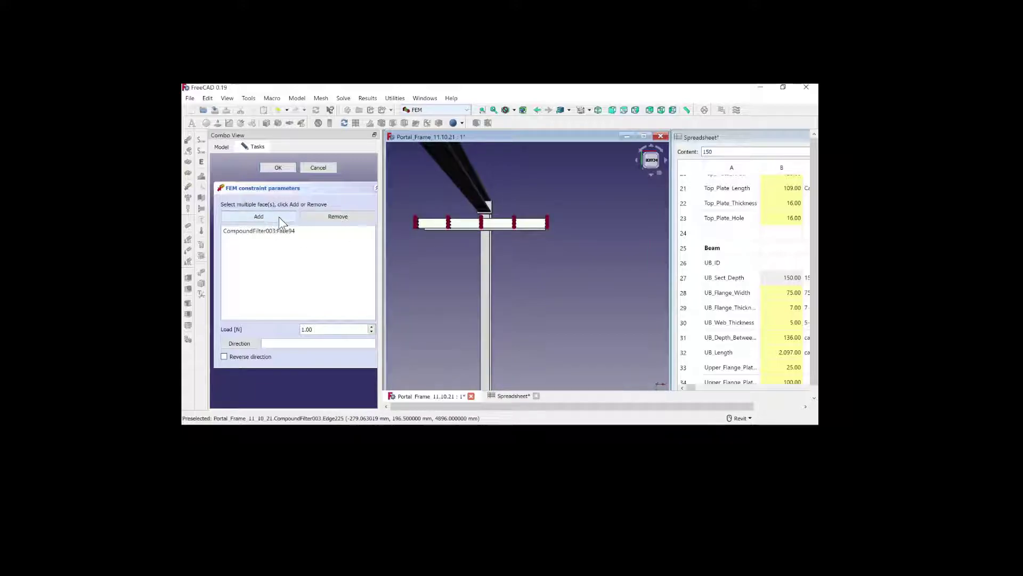
Close the spreadsheet, add bottom flange Face109, and set the load to 20000 N
middle_drag(508, 292, 513, 260)
click(536, 396)
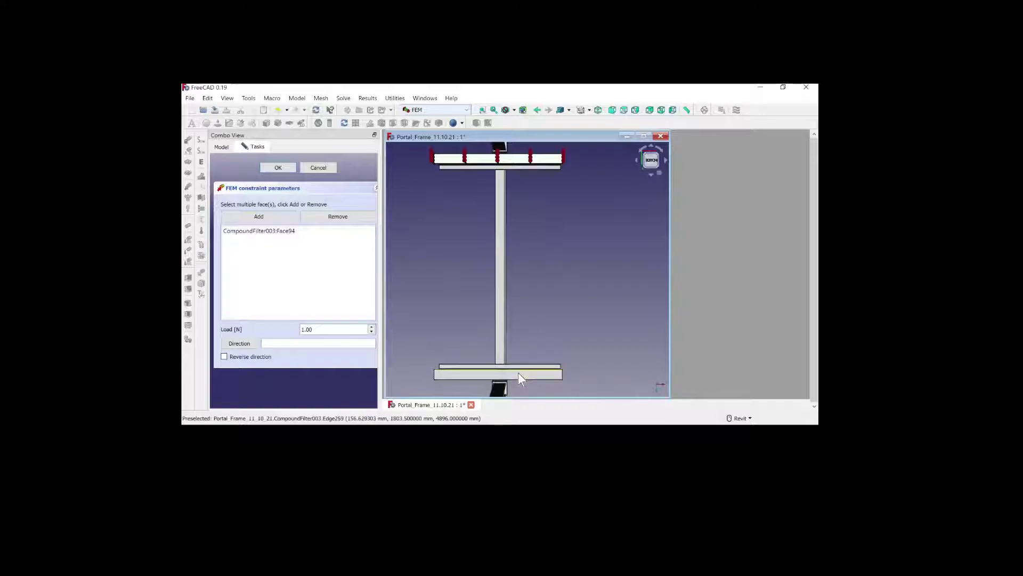
click(520, 376)
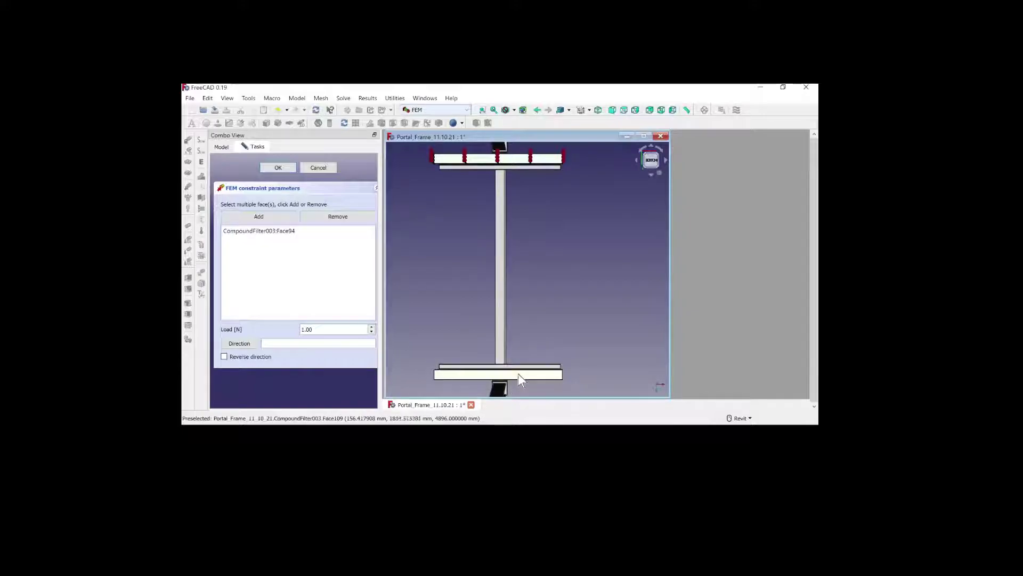
click(258, 219)
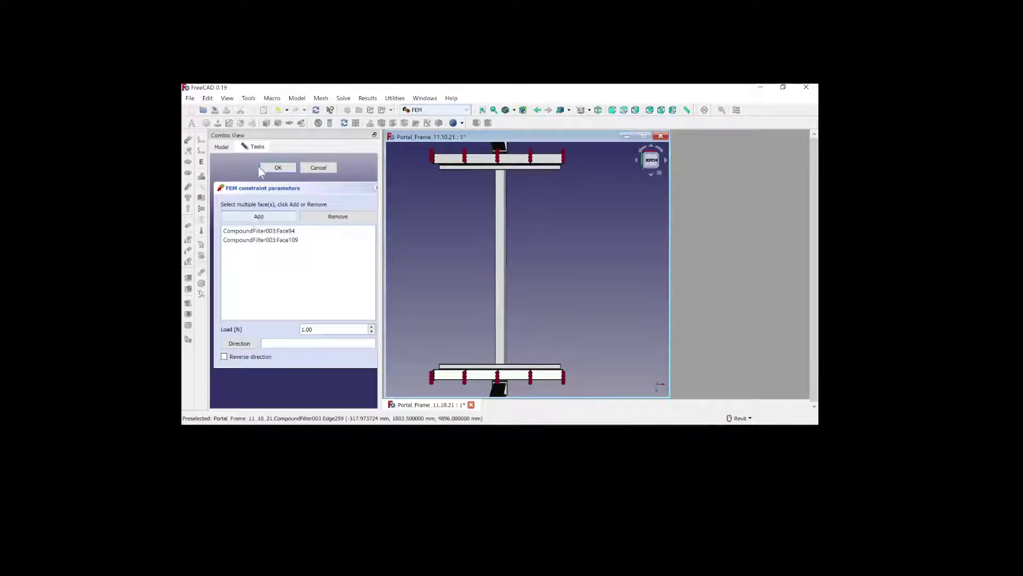
double_click(323, 329)
click(266, 168)
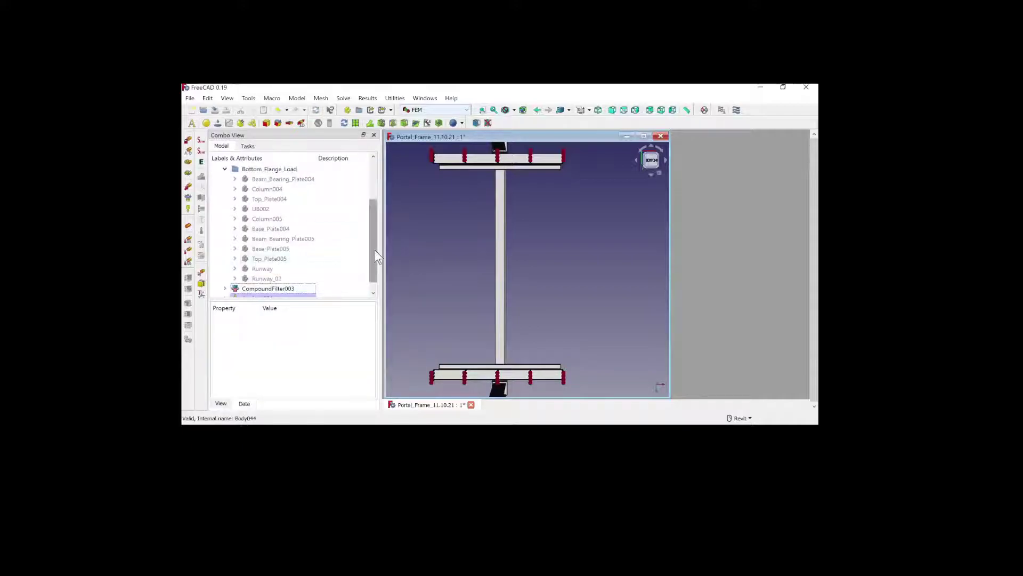
Expand Analysis004 and create a solid material on CompoundFilter003 using CalculiX-Steel
scroll(376, 256, down, 1)
double_click(322, 286)
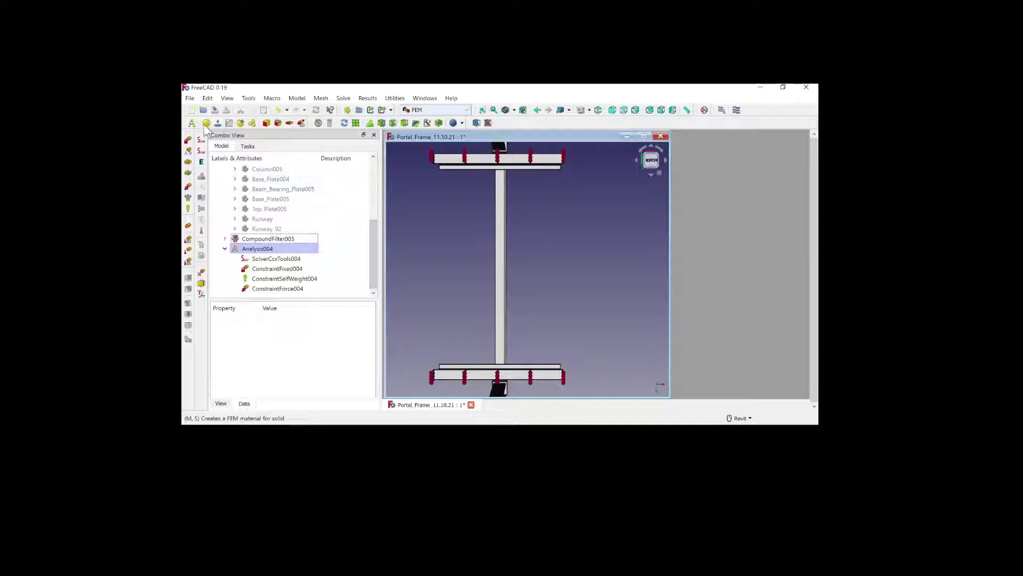
click(336, 239)
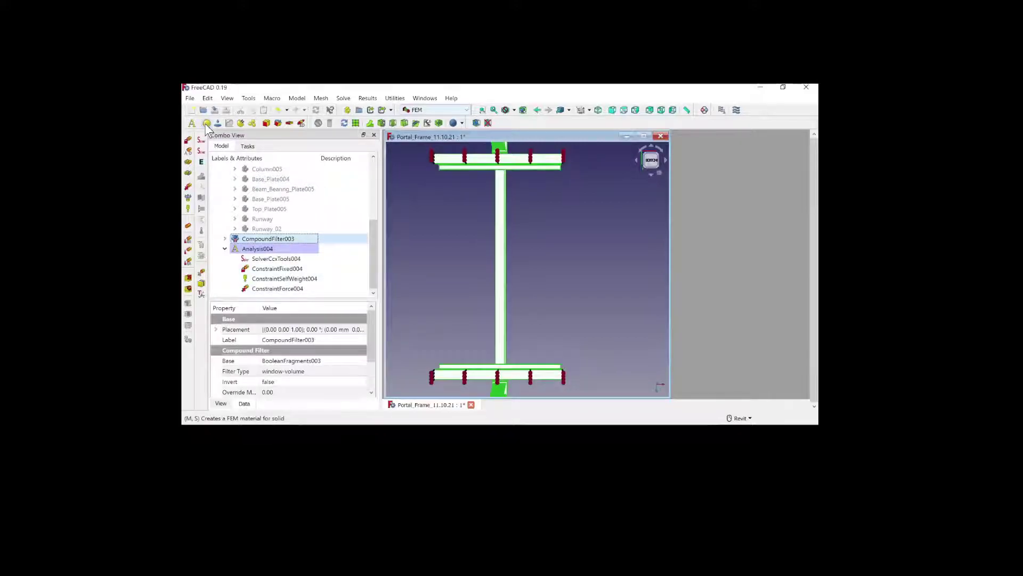
click(206, 123)
click(341, 236)
click(328, 267)
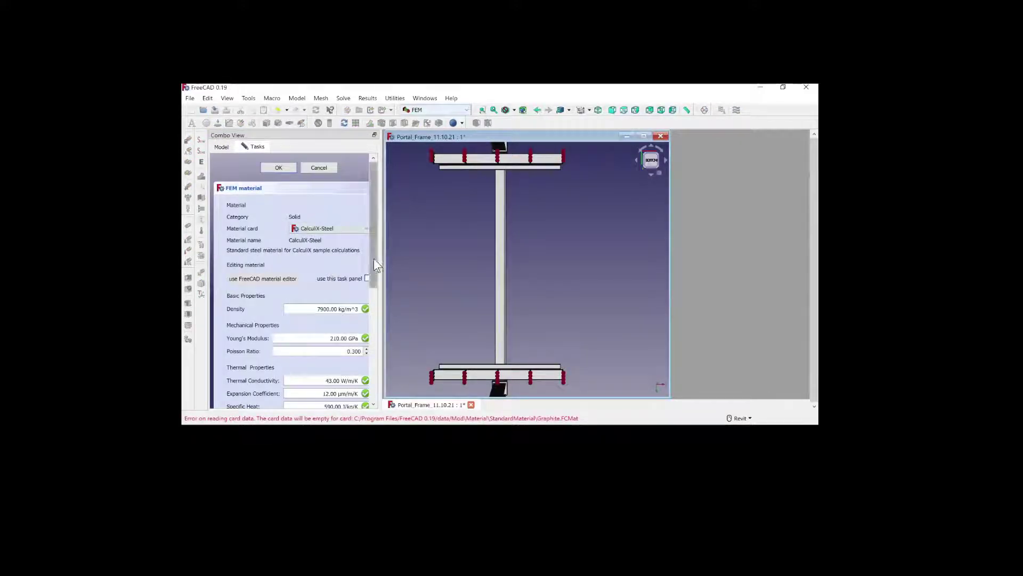
Switch to an axonometric fit-all view and add a base plate face and a column face to the material
drag(372, 258, 388, 355)
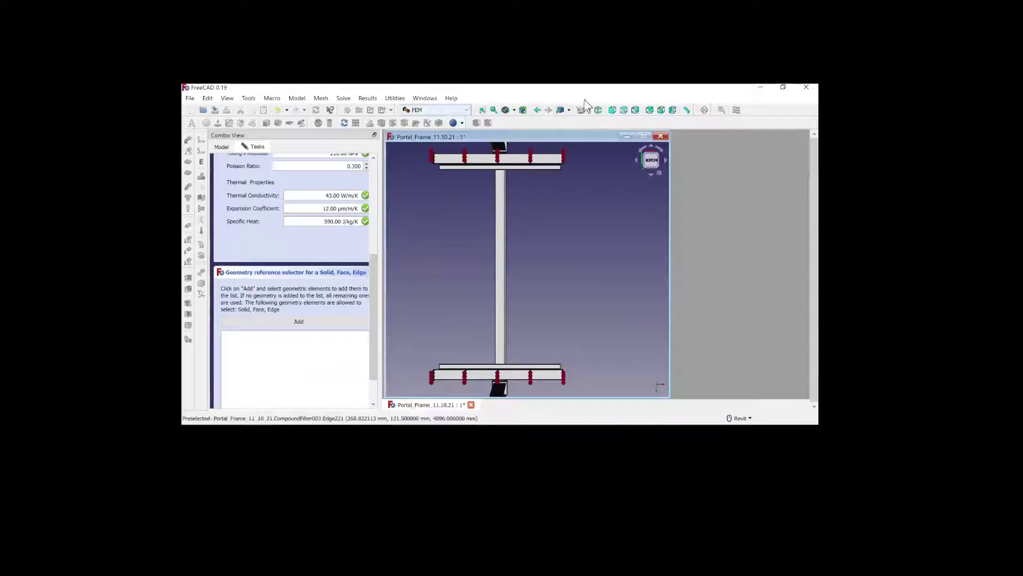
click(610, 108)
right_click(549, 232)
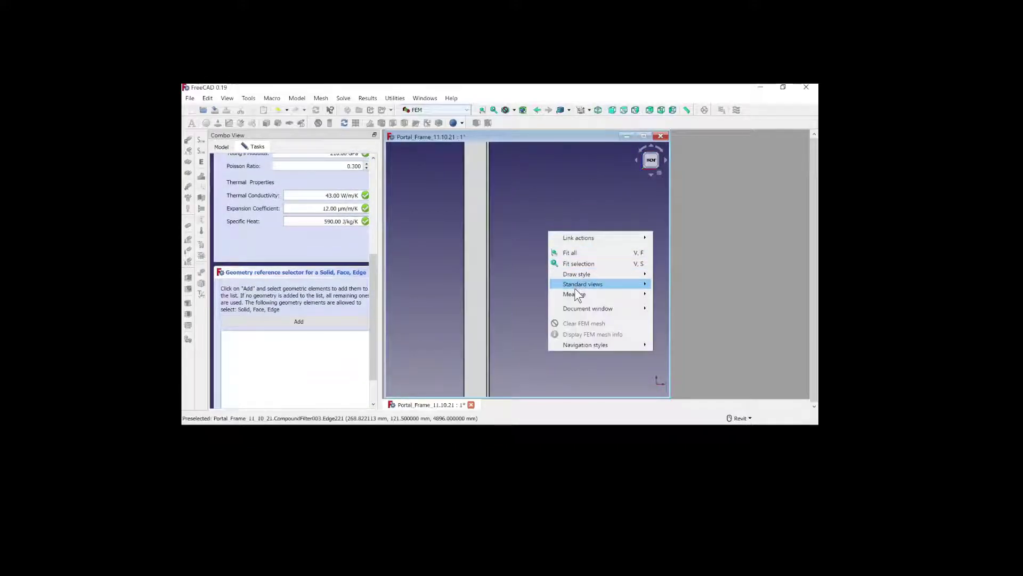
mouse_move(575, 283)
click(670, 282)
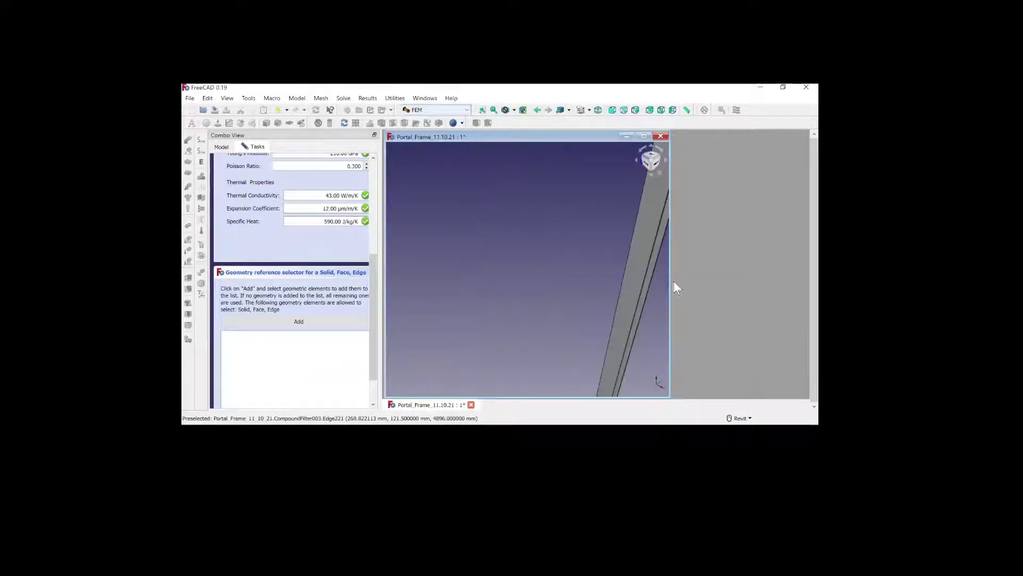
right_click(463, 203)
click(479, 231)
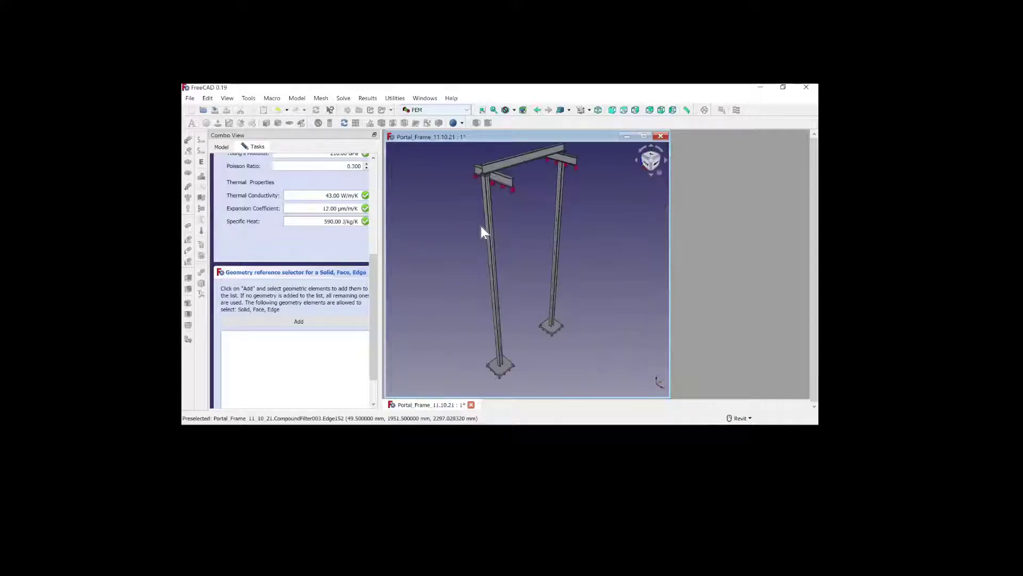
click(272, 323)
scroll(521, 344, up, 5)
click(493, 371)
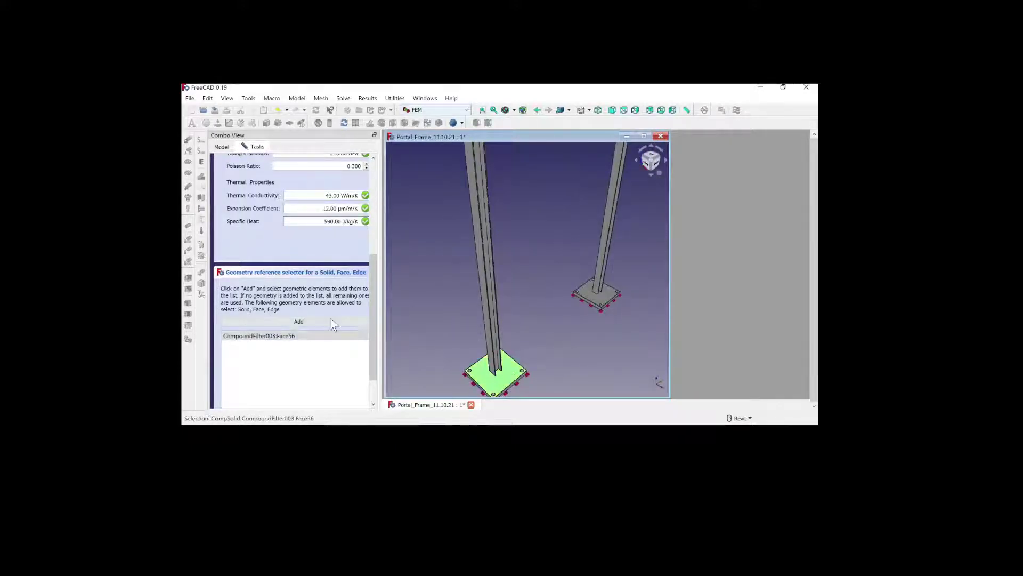
click(332, 322)
scroll(490, 315, up, 3)
click(485, 318)
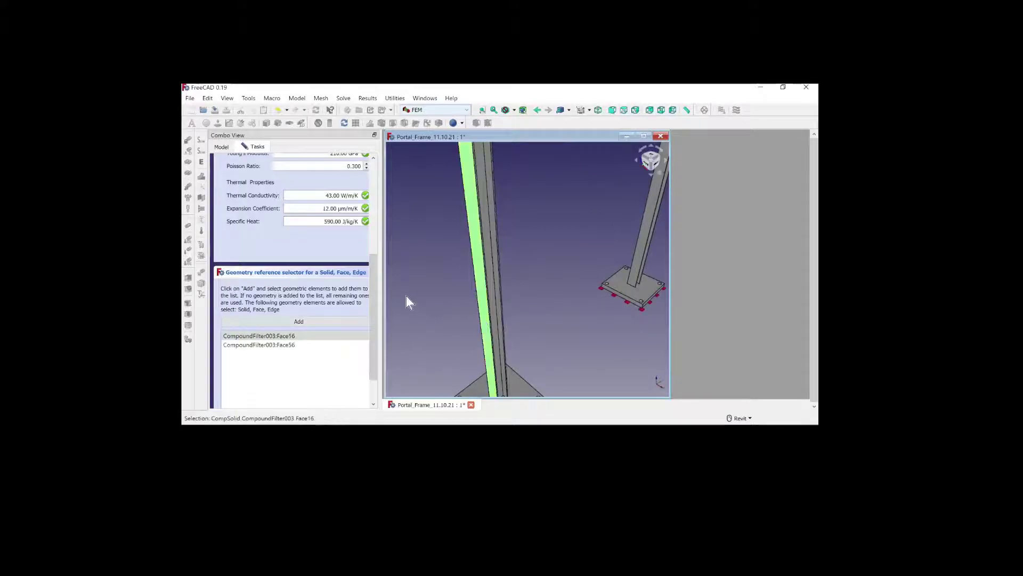
Add the column side and top faces, beam faces and the beam-joint top face to the material
click(340, 324)
scroll(459, 196, down, 8)
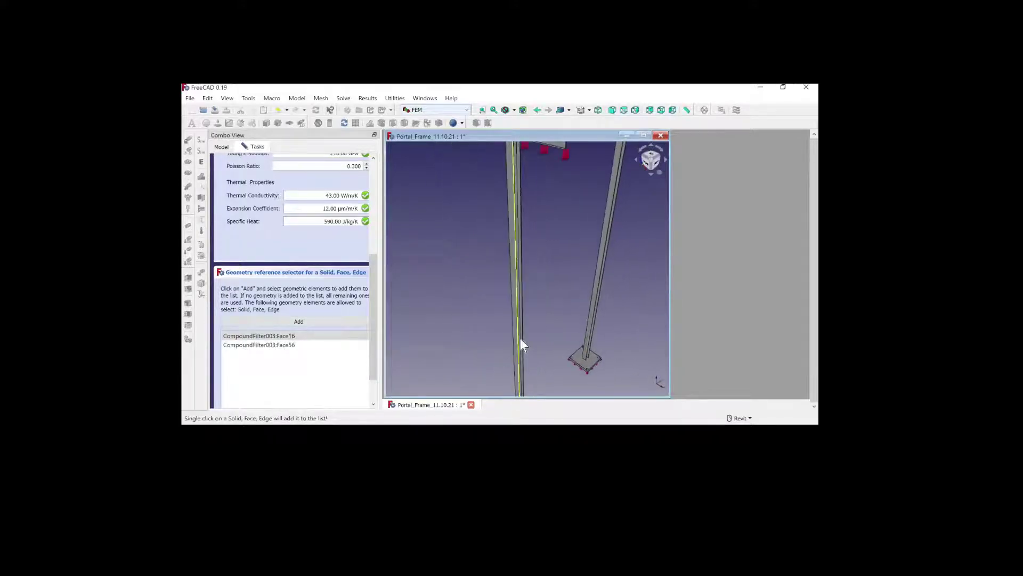
scroll(514, 197, up, 8)
scroll(513, 195, down, 3)
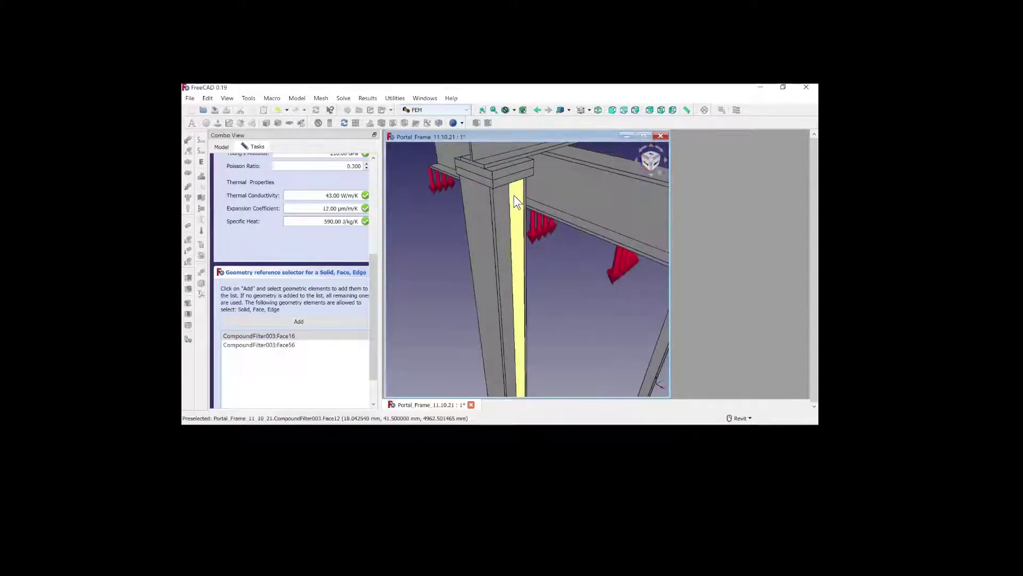
click(508, 180)
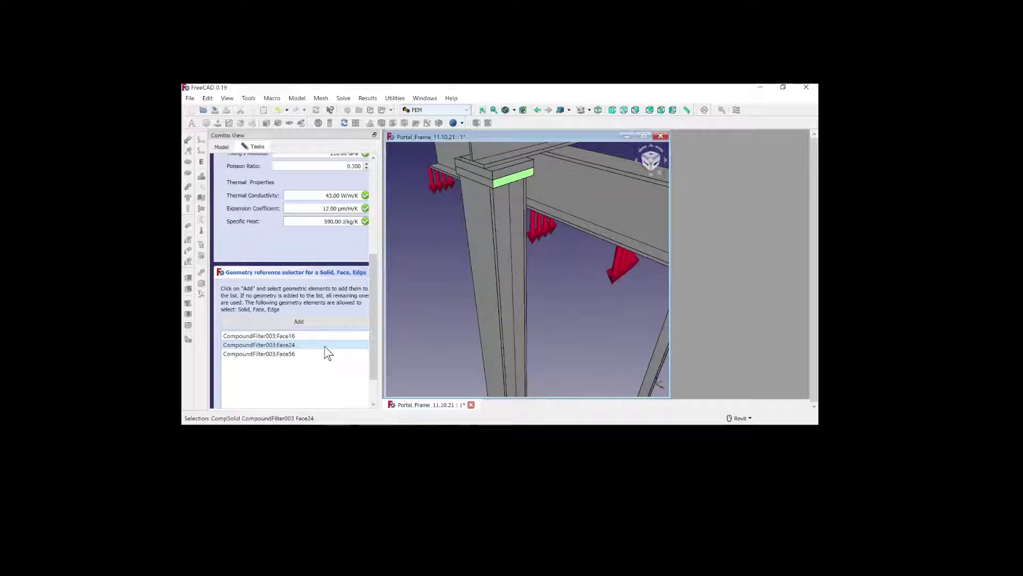
click(507, 176)
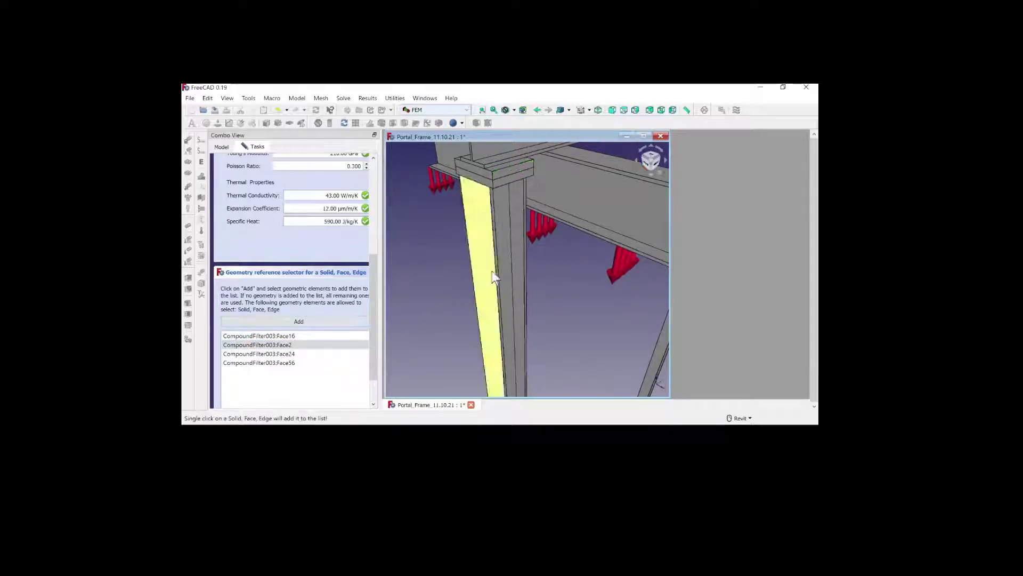
click(570, 192)
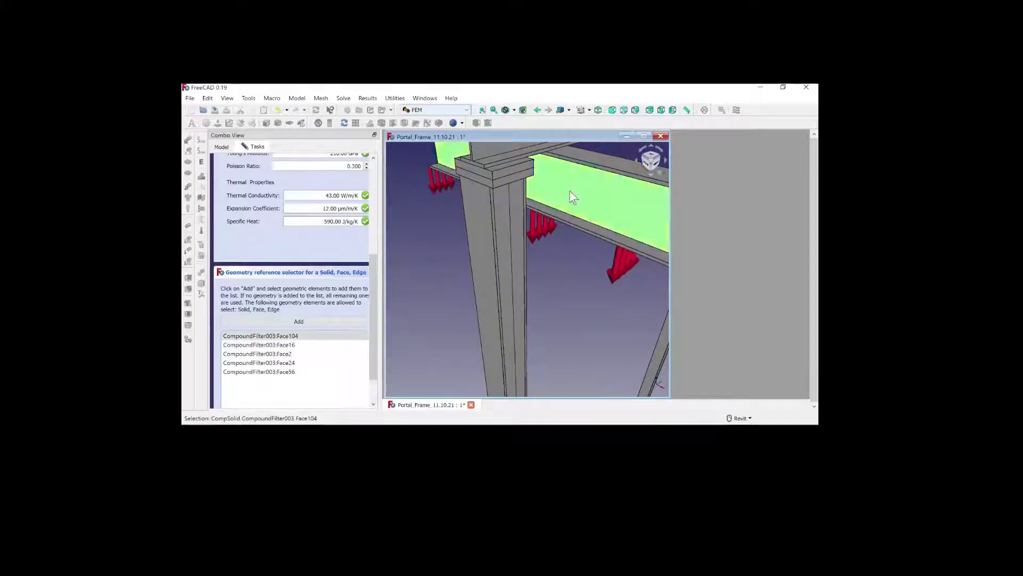
click(484, 153)
scroll(536, 217, down, 5)
scroll(598, 187, up, 5)
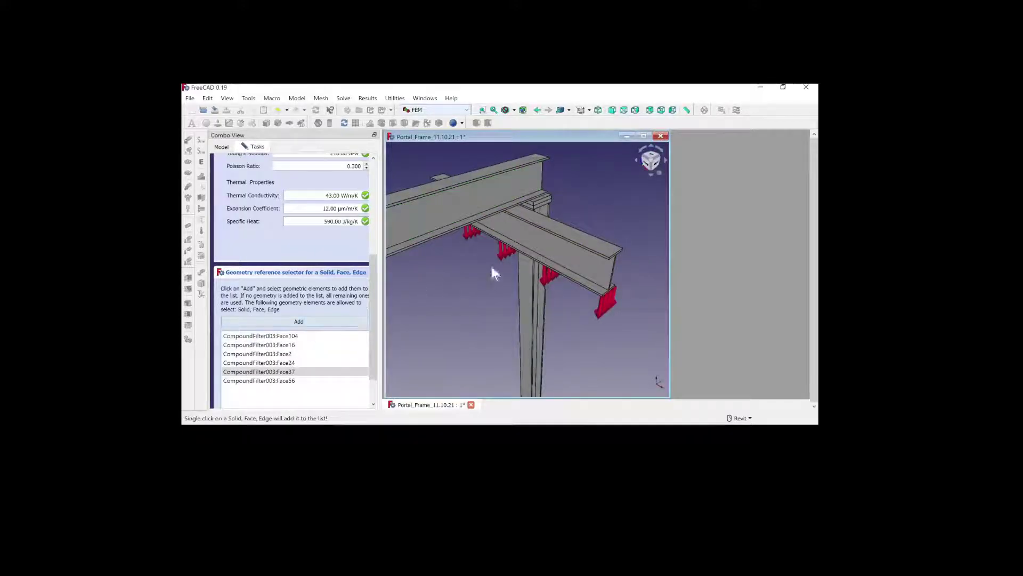
click(471, 277)
scroll(529, 196, up, 3)
scroll(550, 210, up, 3)
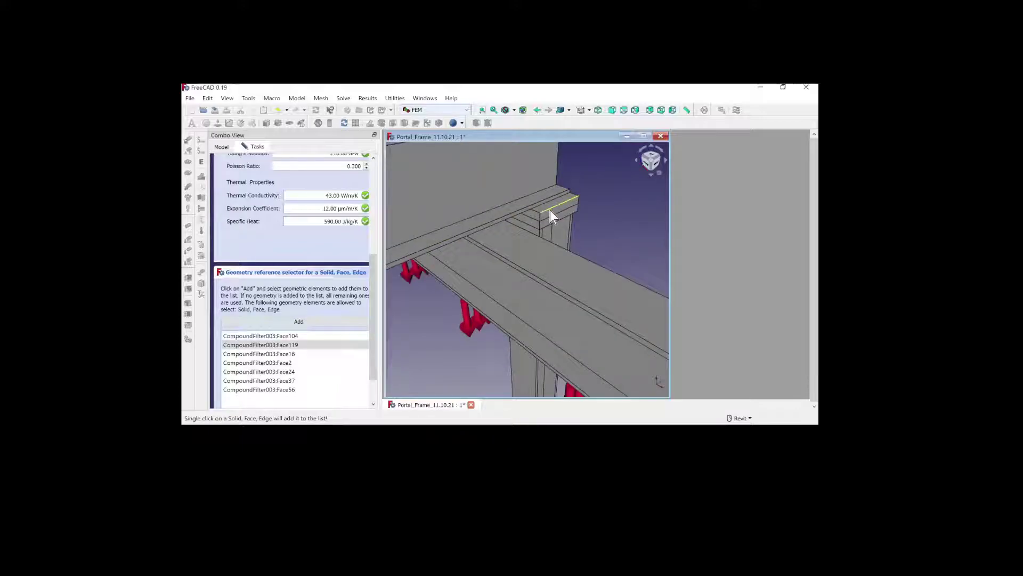
click(550, 212)
Add the remaining beam faces and a column base plate, confirm the material, and open SolverCcxTools004
click(317, 323)
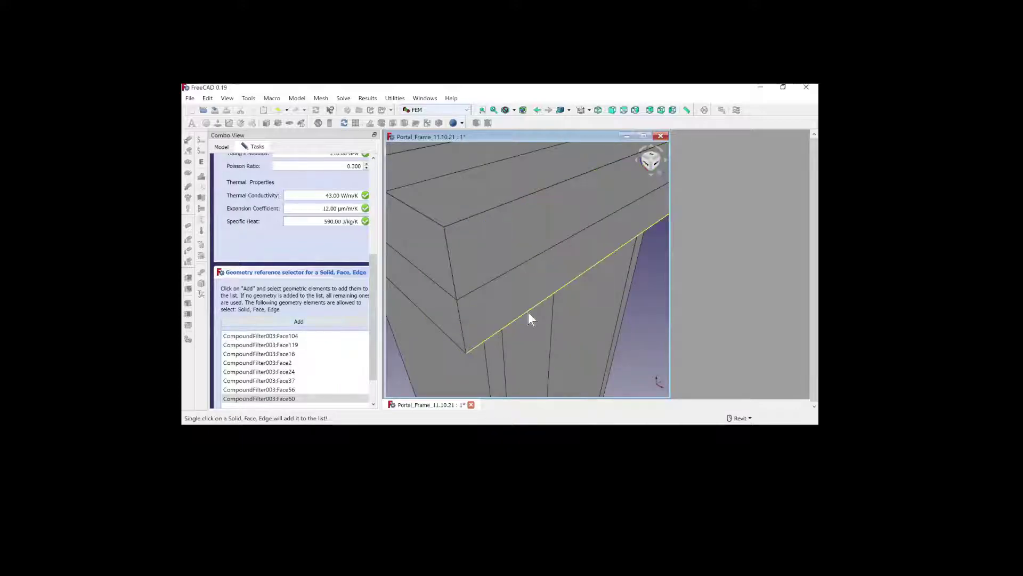
click(519, 300)
click(330, 322)
click(457, 372)
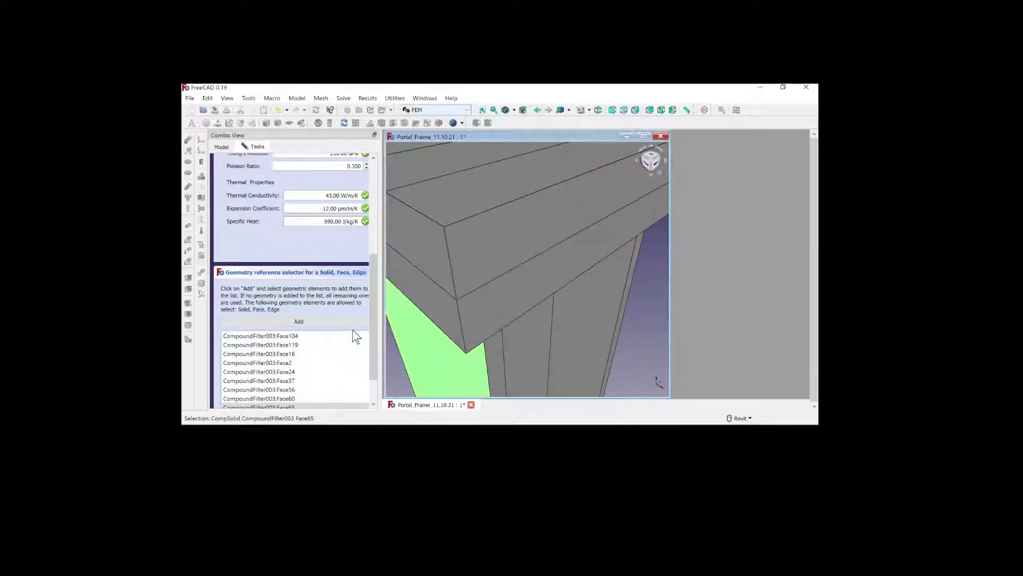
click(341, 322)
scroll(467, 363, down, 5)
scroll(498, 219, up, 4)
scroll(499, 218, down, 3)
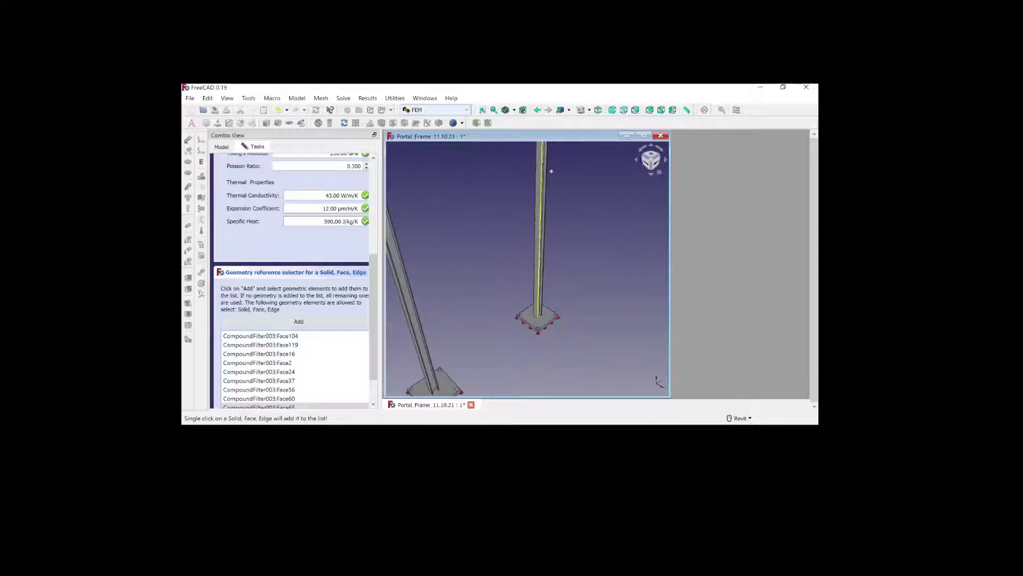
click(541, 326)
scroll(373, 324, down, 2)
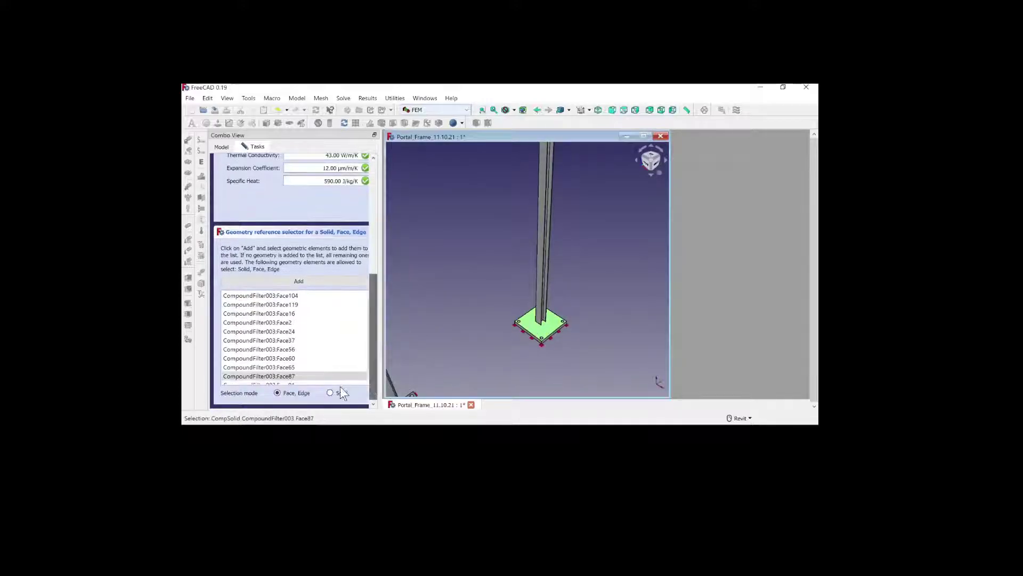
scroll(374, 335, up, 10)
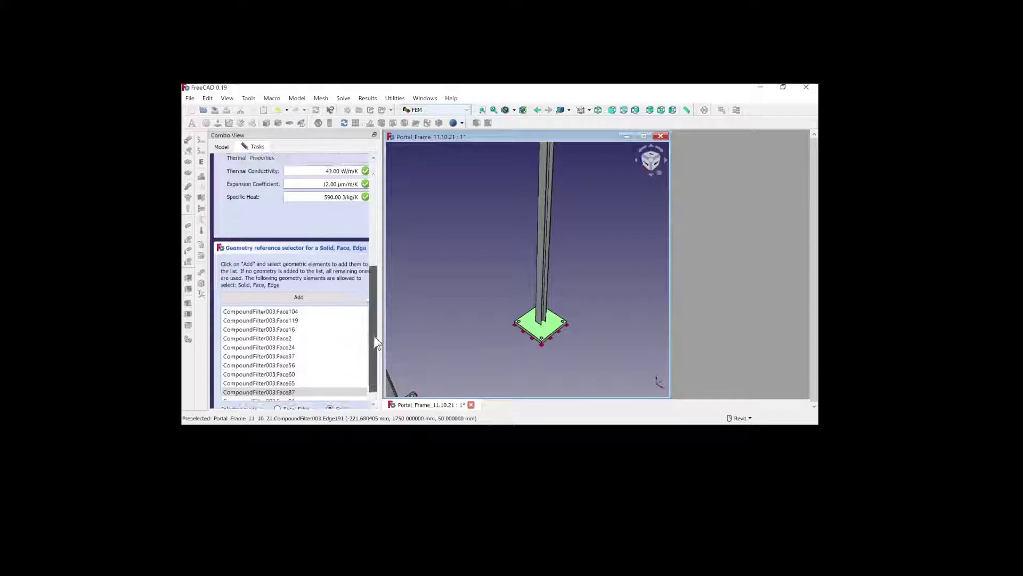
click(274, 166)
double_click(288, 259)
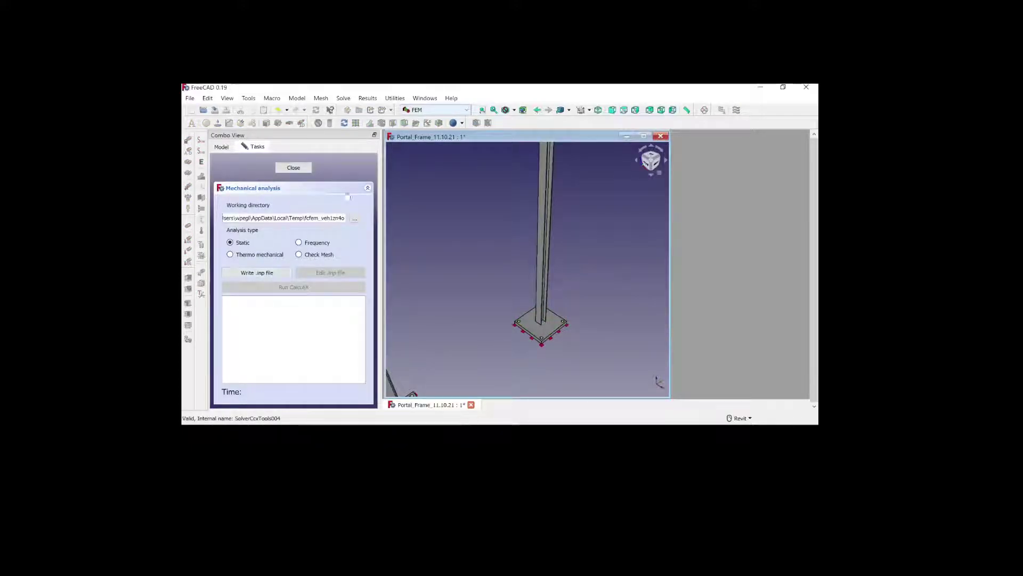
Mesh CompoundFilter003 with Netgen at max size 100 and Fine fineness, giving 34419 nodes
click(299, 167)
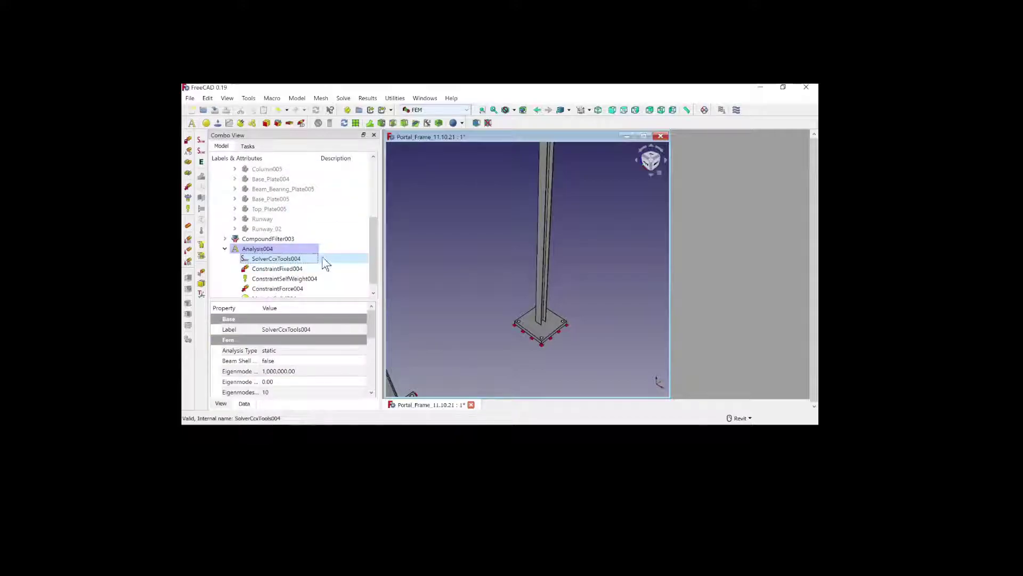
scroll(375, 261, down, 1)
click(292, 229)
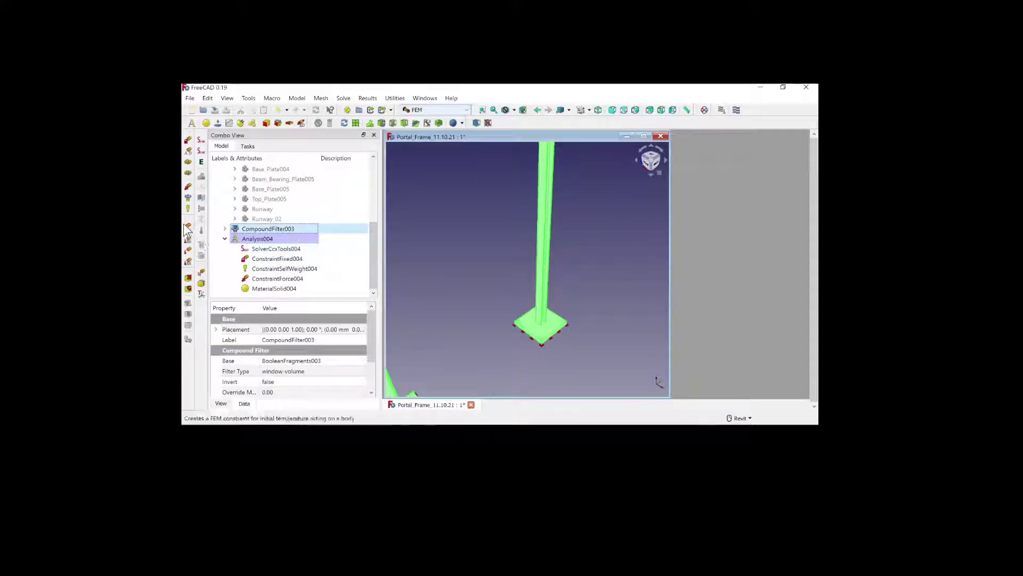
click(188, 278)
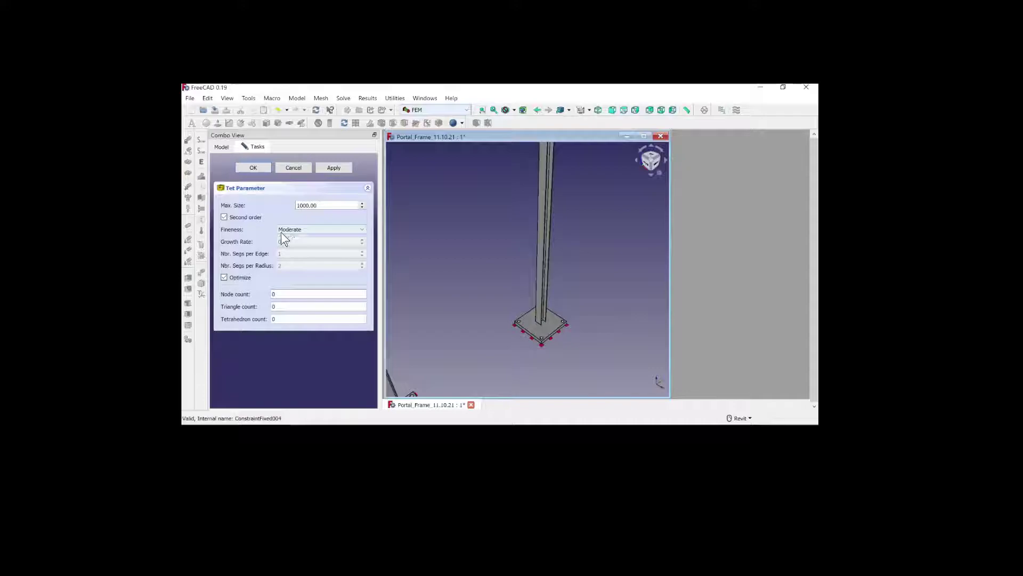
click(282, 230)
click(291, 260)
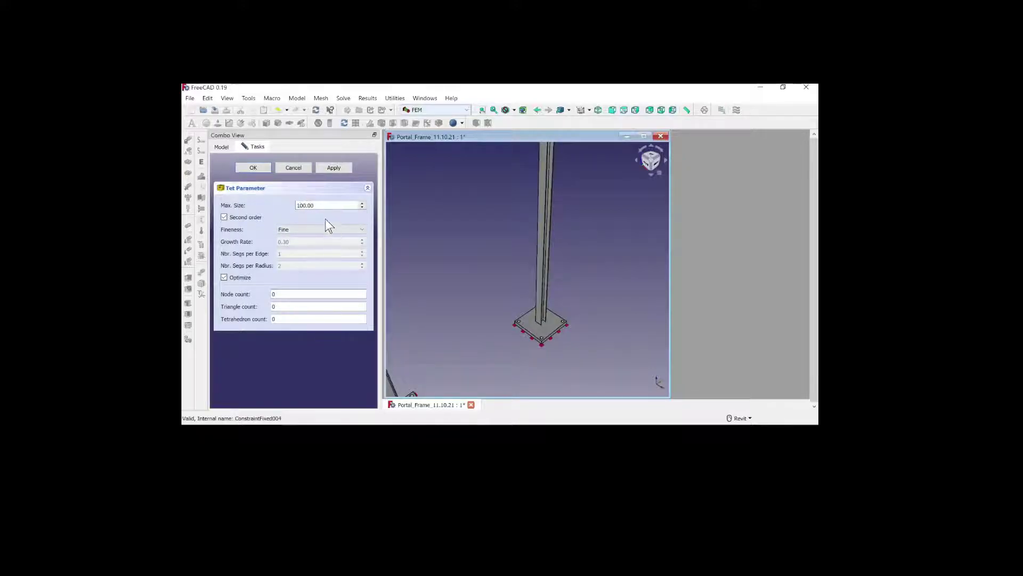
click(335, 167)
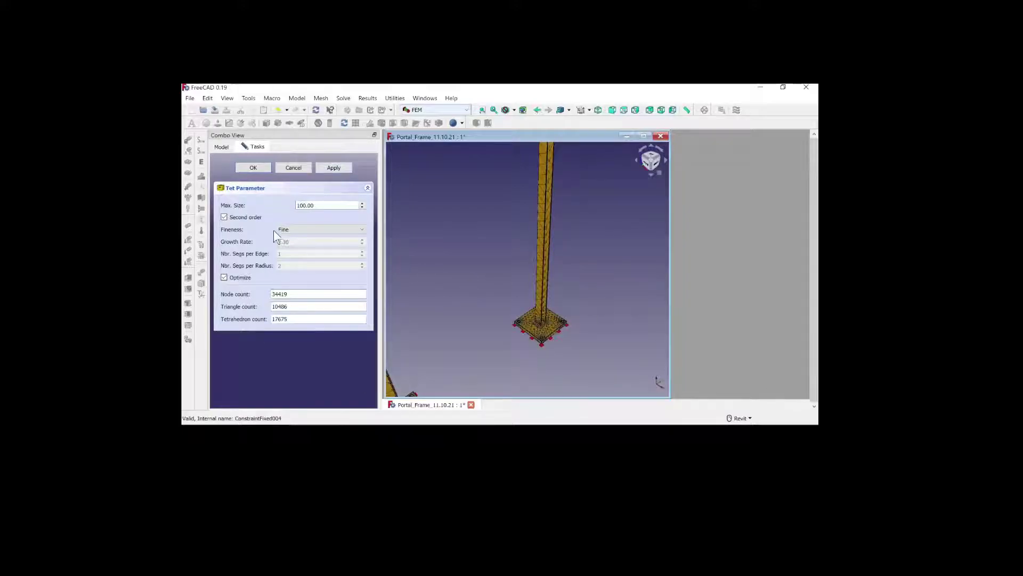
click(239, 165)
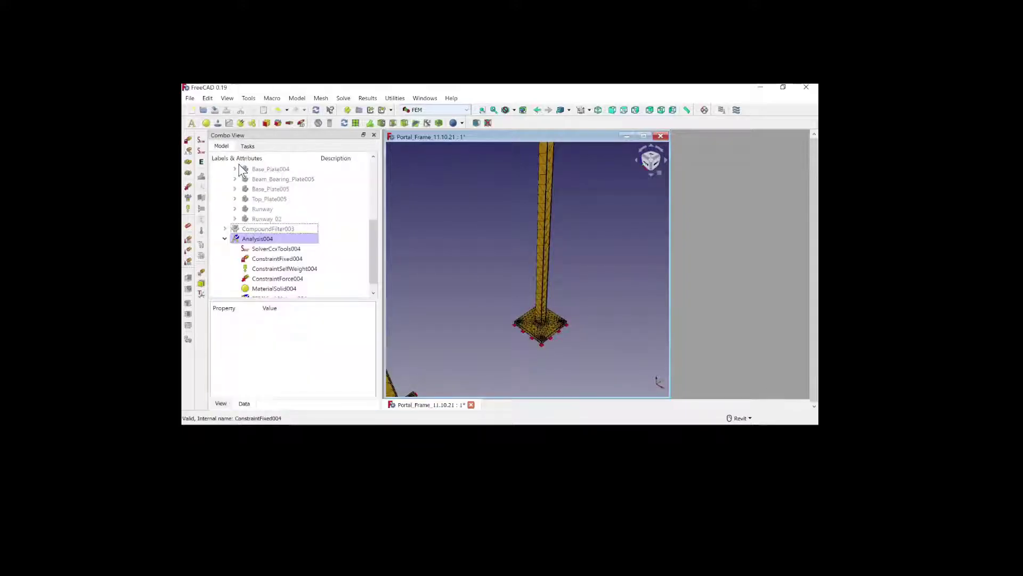
double_click(266, 247)
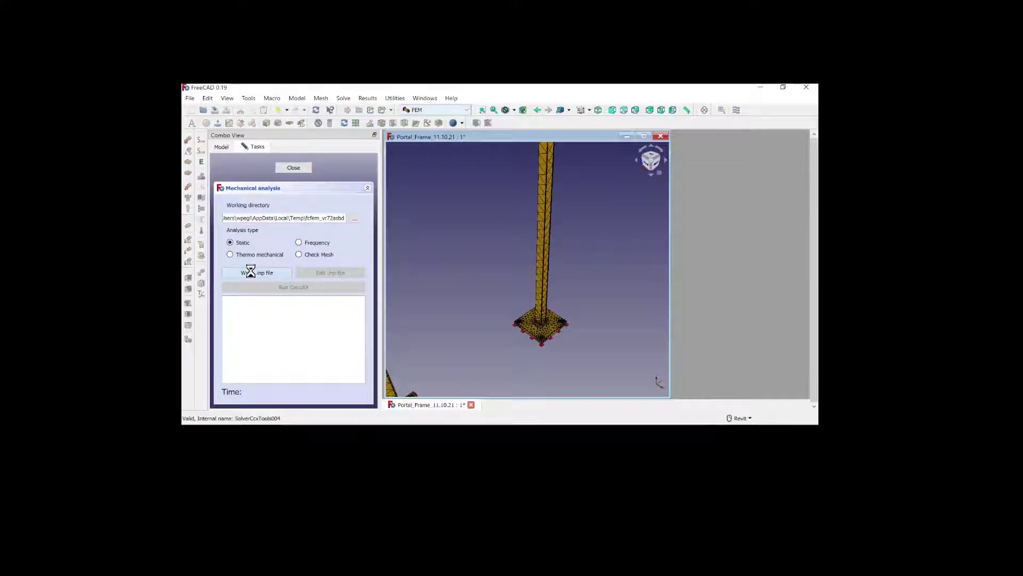
Run the CalculiX static solve and close the solver panel once it finishes without errors
click(252, 288)
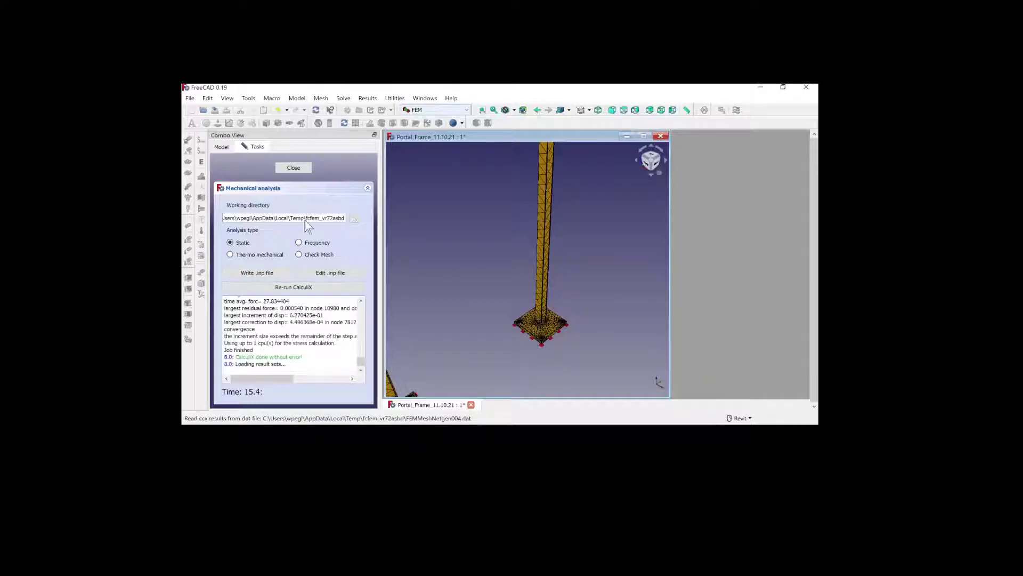
click(292, 168)
Open CCX_Results004 with von Mises stress, fit the whole frame in view, and exaggerate the deformation
double_click(286, 278)
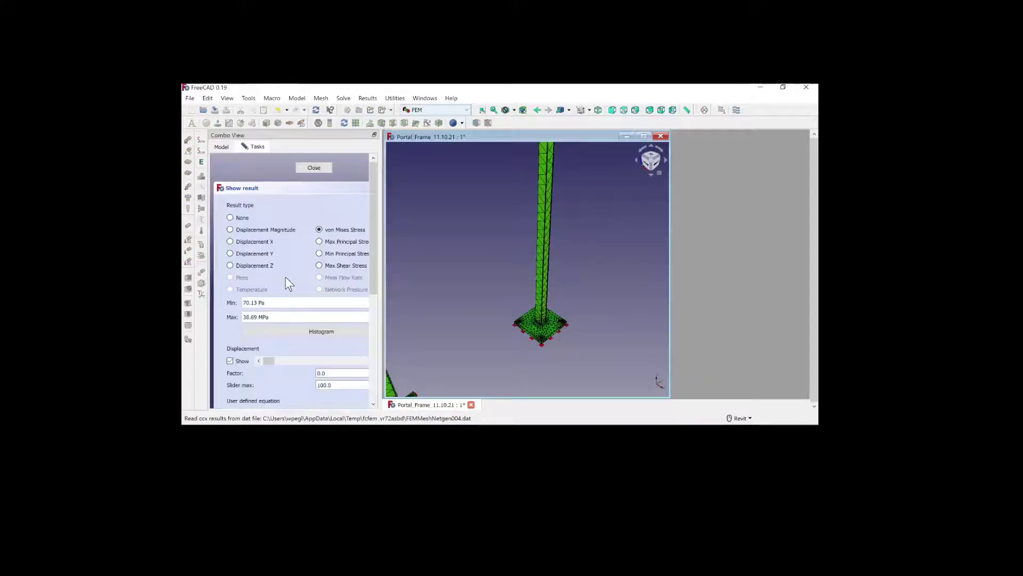
drag(275, 367, 277, 367)
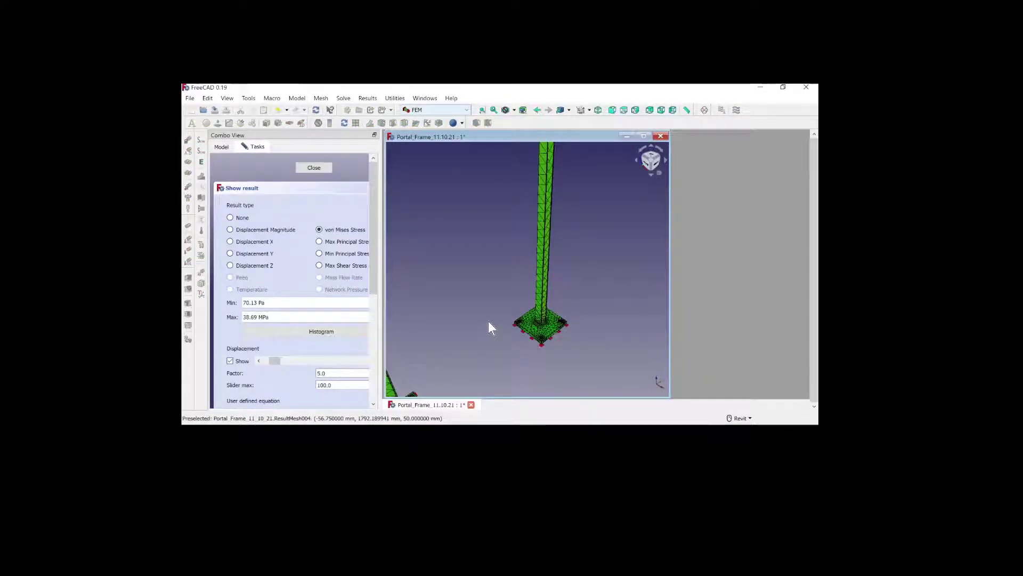
right_click(488, 321)
click(522, 133)
shift+middle_drag(595, 170, 451, 288)
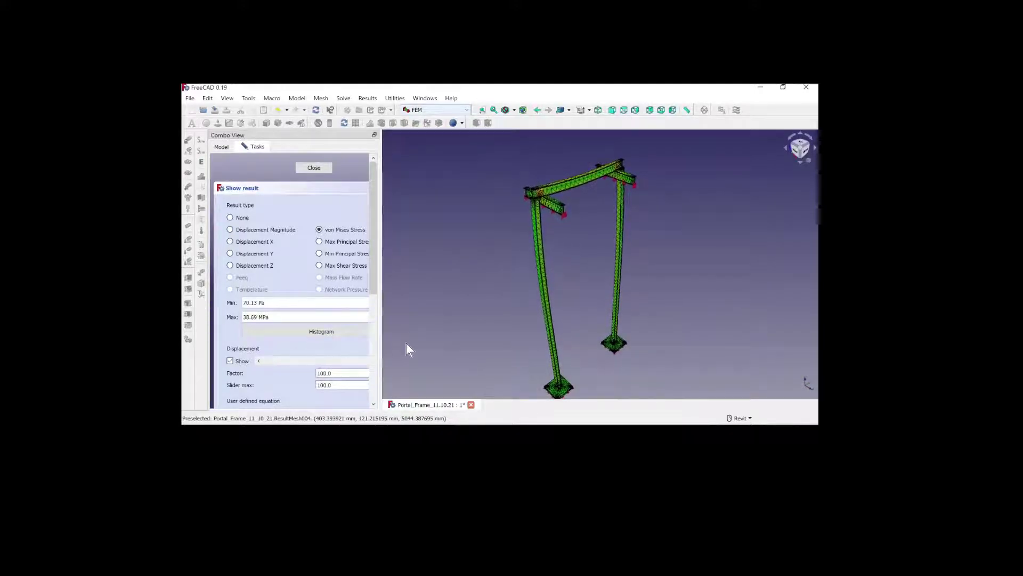
drag(281, 362, 210, 386)
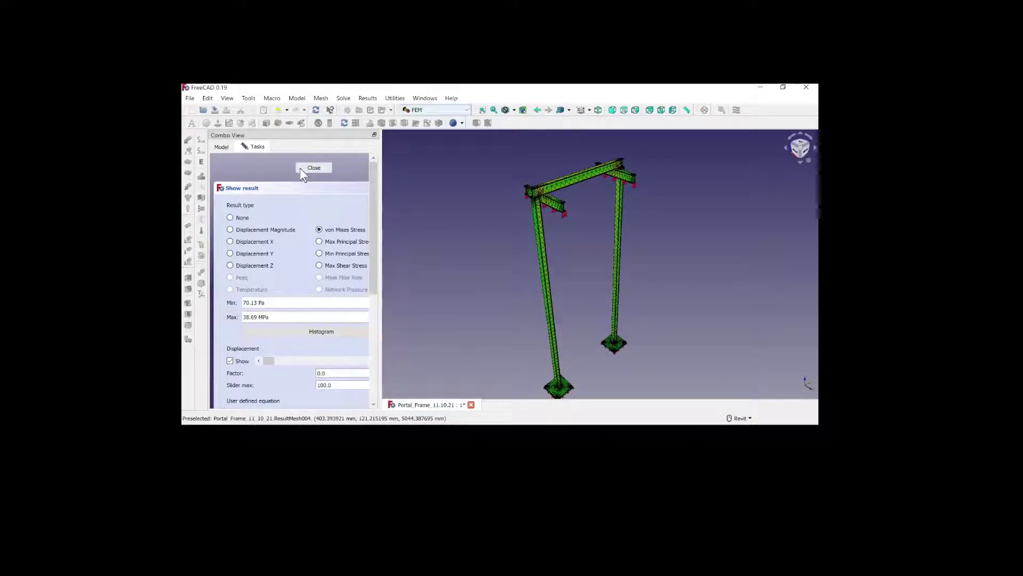